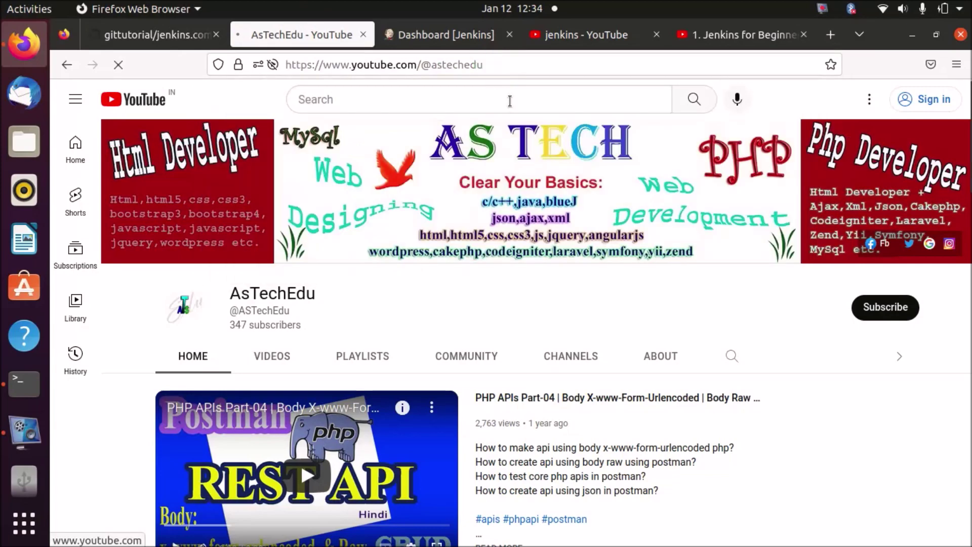
# Open the Manage Jenkins administration page from the Jenkins dashboard.
pyautogui.click(461, 38)
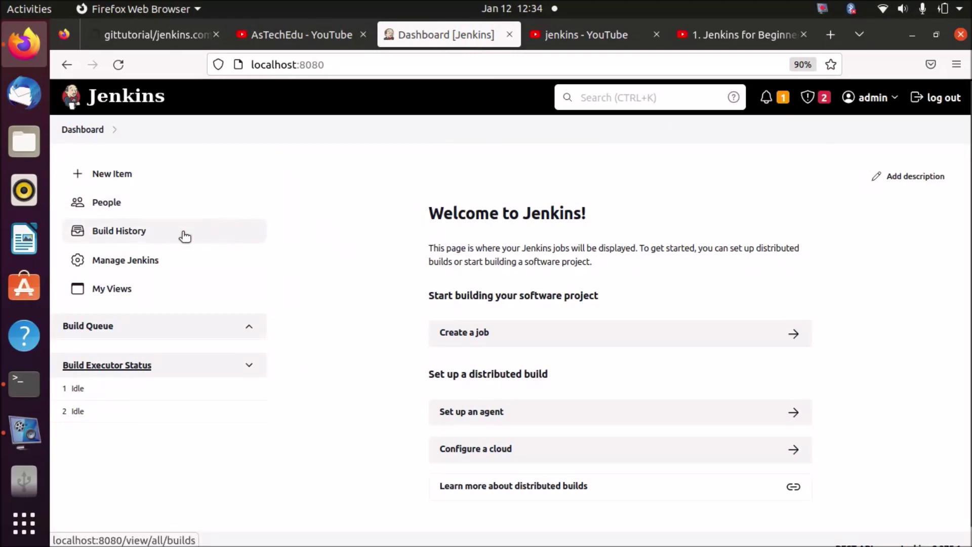
pyautogui.click(141, 260)
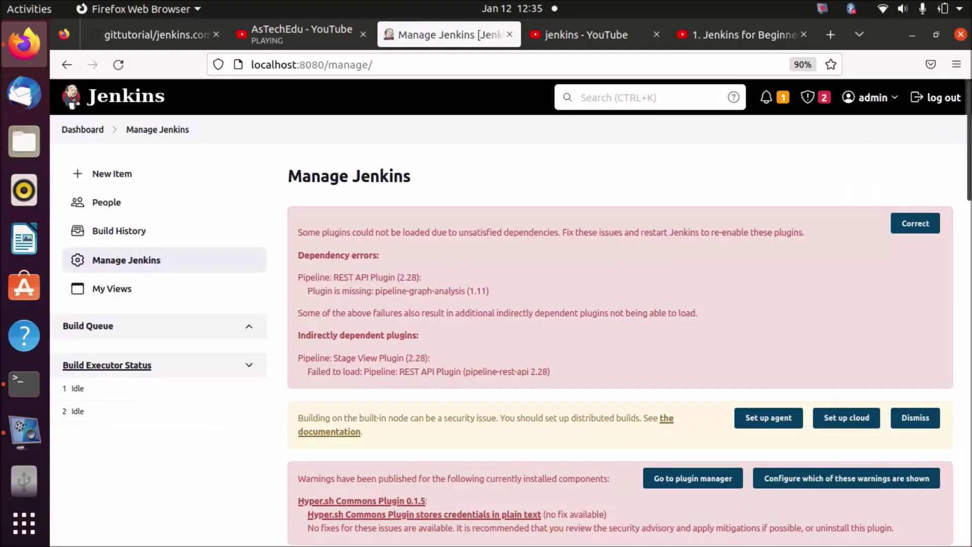
pyautogui.moveTo(967, 152)
pyautogui.mouseDown()
pyautogui.moveTo(965, 314)
pyautogui.moveTo(965, 152)
pyautogui.mouseUp()
# Search Jenkins for 'roles', find no matches, and clear the search term.
pyautogui.click(616, 101)
pyautogui.write('rols')
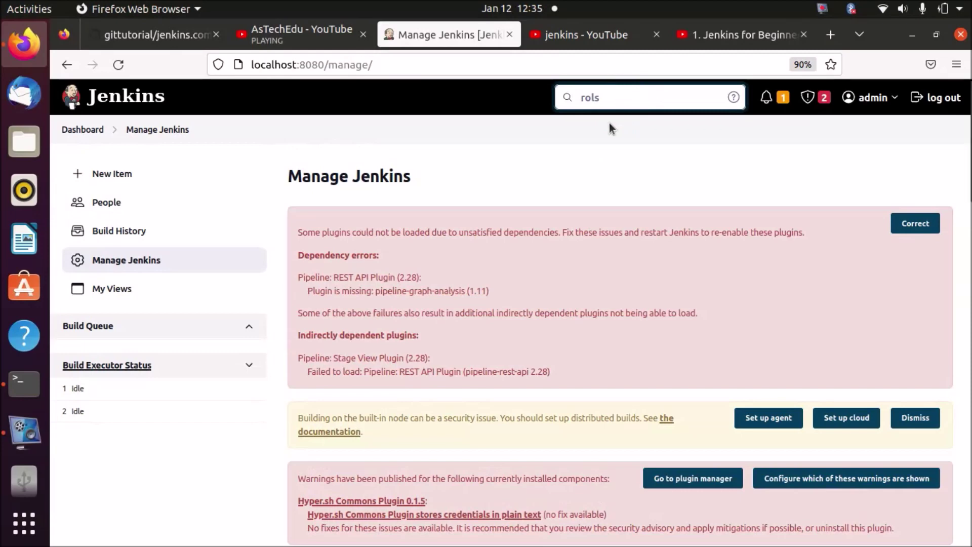
pyautogui.click(643, 97)
pyautogui.press('BackSpace')
pyautogui.write('es')
pyautogui.press('Return')
pyautogui.click(635, 97)
pyautogui.press('BackSpace')
pyautogui.press('BackSpace')
pyautogui.press('BackSpace')
pyautogui.press('BackSpace')
pyautogui.press('BackSpace')
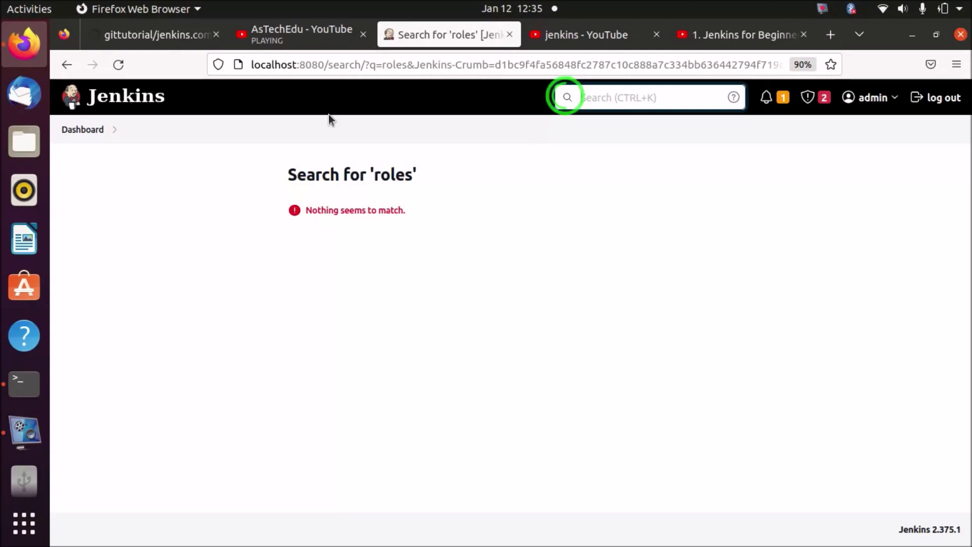
# Go back to Manage Jenkins and scroll through its settings.
pyautogui.click(118, 65)
pyautogui.hotkey('alt', 'Left')
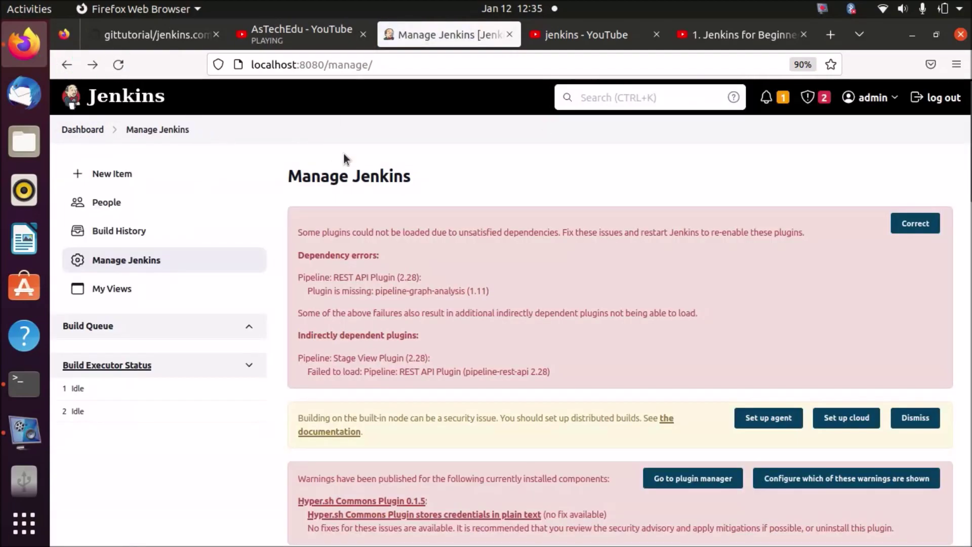
pyautogui.scroll(-8, 372, 180)
pyautogui.scroll(8, 372, 179)
pyautogui.scroll(-2, 372, 179)
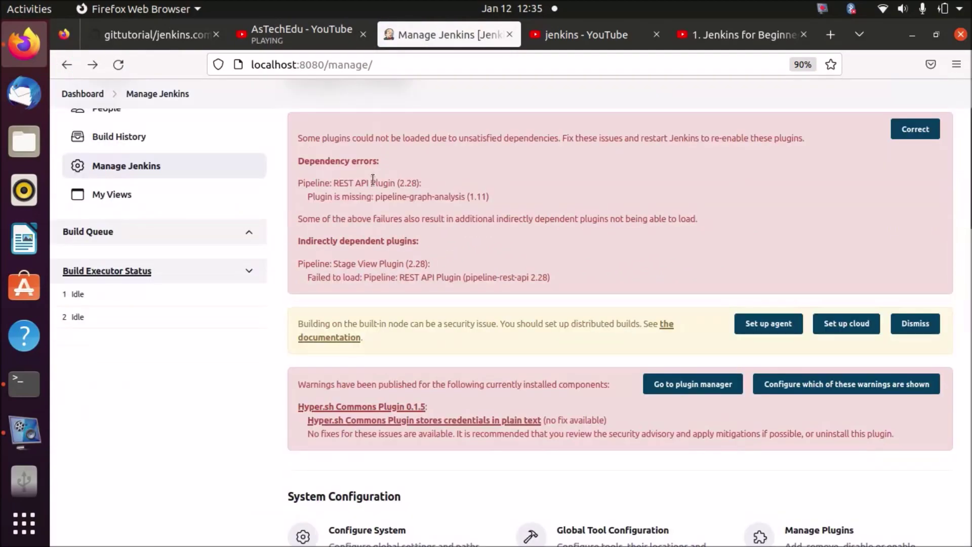
pyautogui.scroll(-6, 826, 204)
pyautogui.scroll(7, 827, 204)
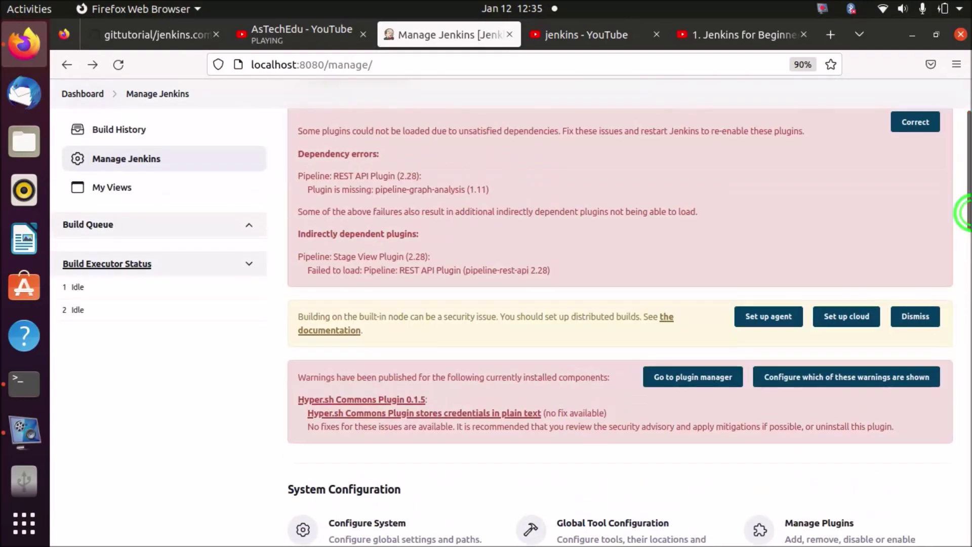
pyautogui.scroll(-7, 926, 245)
# Search Available plugins for 'roles' and install Role-based Authorization Strategy without restart.
pyautogui.click(837, 260)
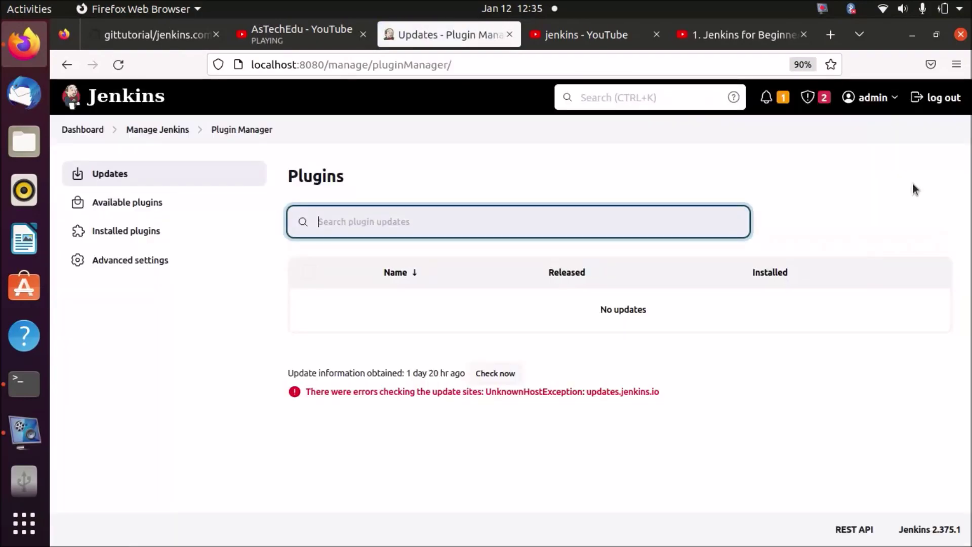
pyautogui.click(133, 202)
pyautogui.write('roles')
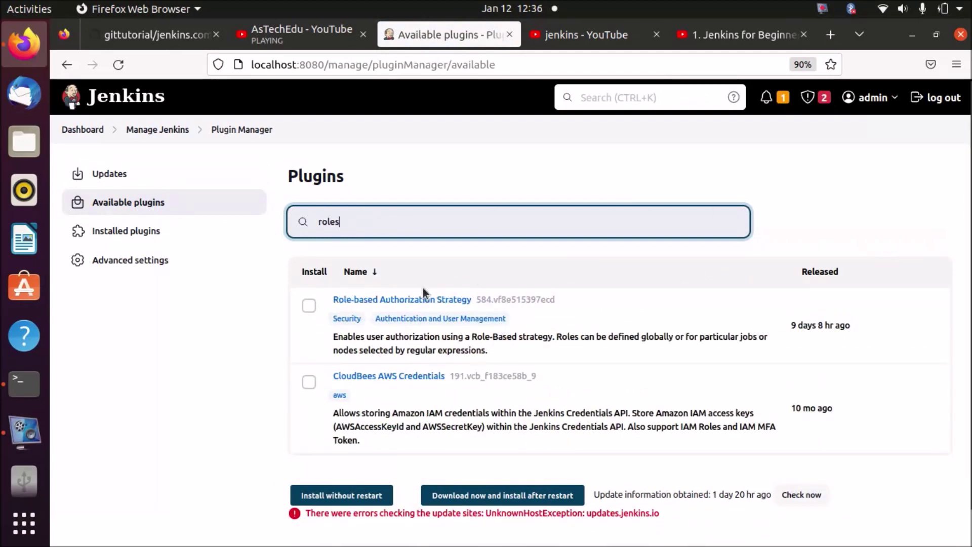
pyautogui.scroll(-1, 827, 214)
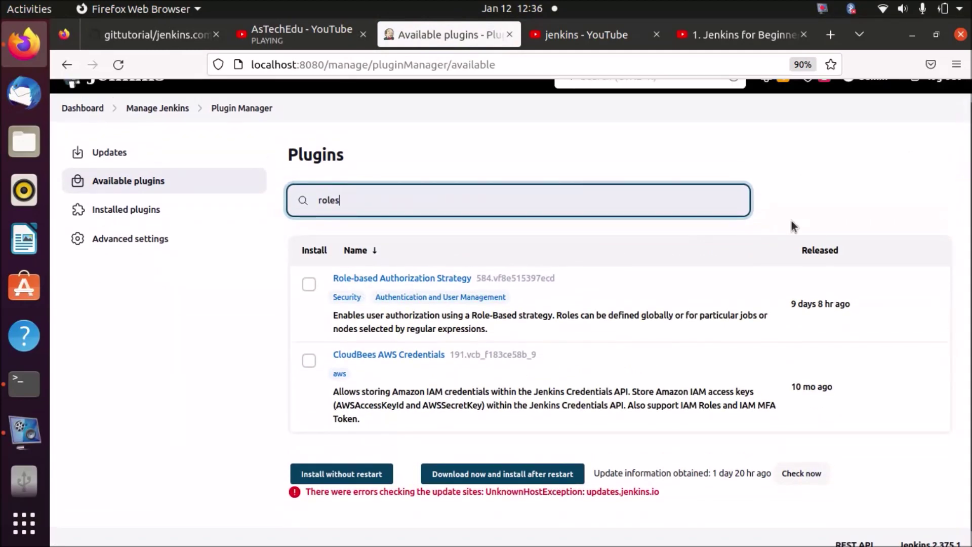
pyautogui.click(308, 284)
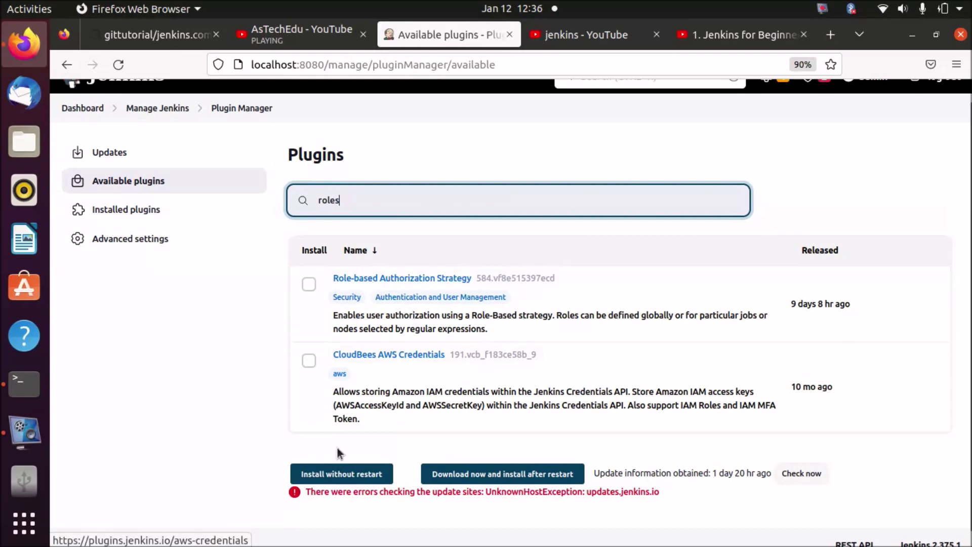
pyautogui.click(341, 473)
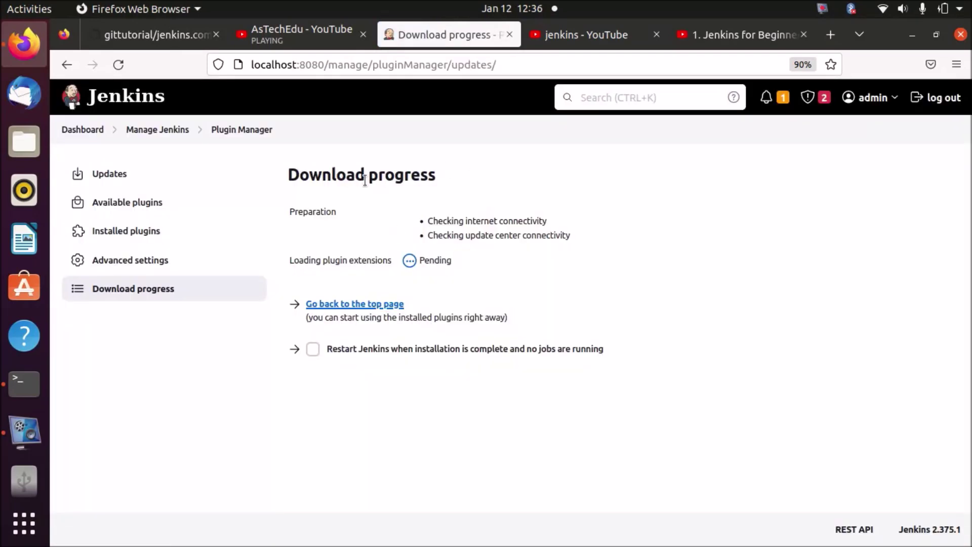
# Filter Installed plugins for 'roles', then clear the filter.
pyautogui.click(142, 232)
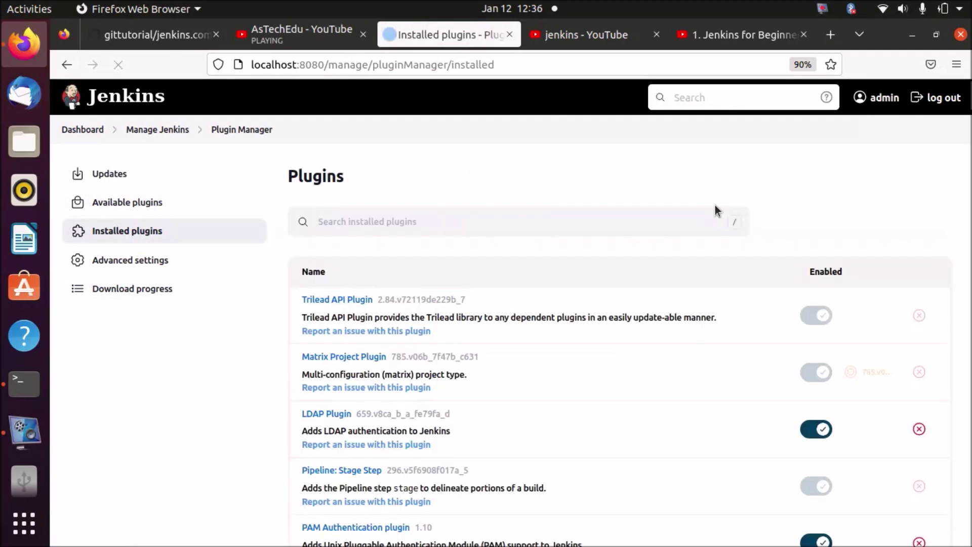
pyautogui.click(672, 99)
pyautogui.click(526, 221)
pyautogui.write('roles')
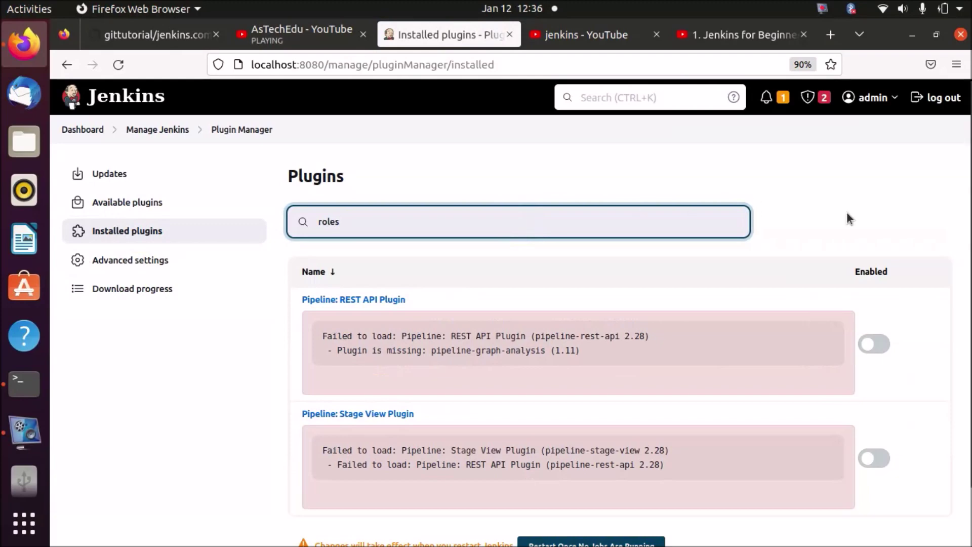
pyautogui.scroll(-3, 848, 217)
pyautogui.moveTo(966, 228); pyautogui.dragTo(964, 223)
pyautogui.press('BackSpace')
pyautogui.press('BackSpace')
pyautogui.press('BackSpace')
pyautogui.press('BackSpace')
pyautogui.press('BackSpace')
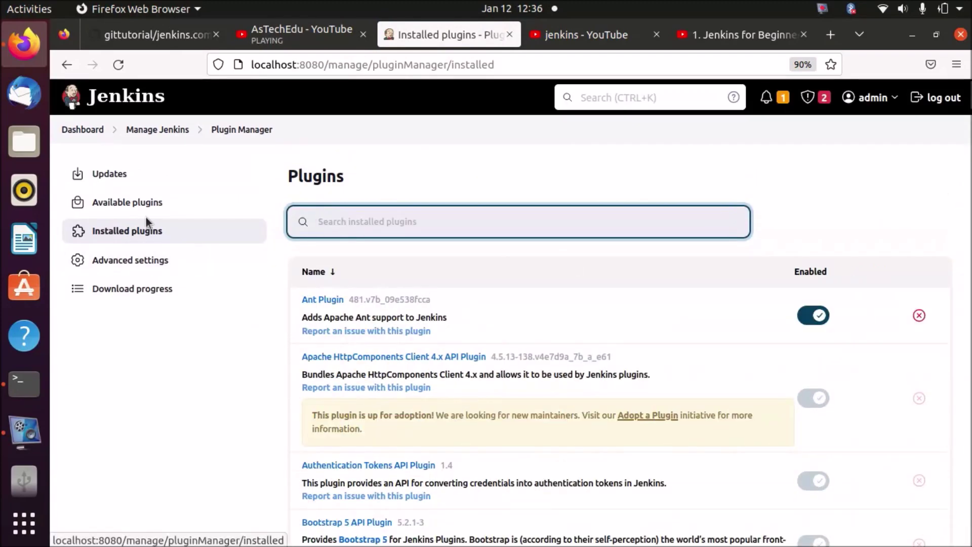
# Search Available plugins for 'roles' again, check Advanced settings, and return to Available plugins.
pyautogui.click(151, 209)
pyautogui.click(391, 222)
pyautogui.write('roles')
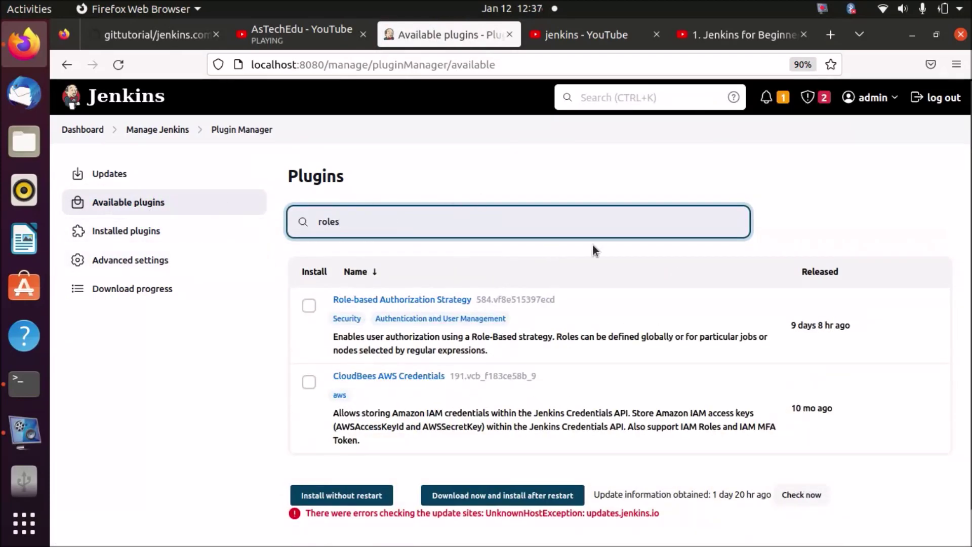
pyautogui.scroll(-1, 964, 253)
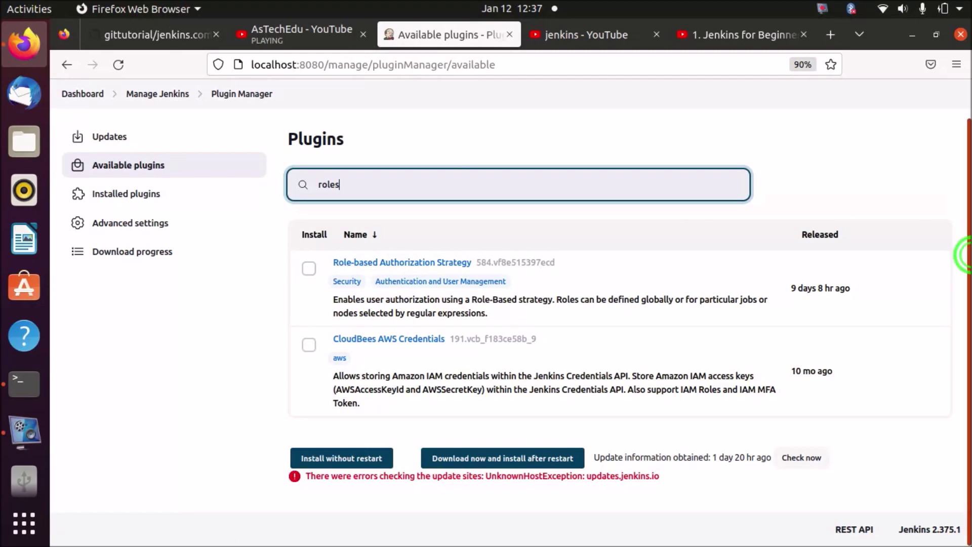
pyautogui.scroll(1, 961, 303)
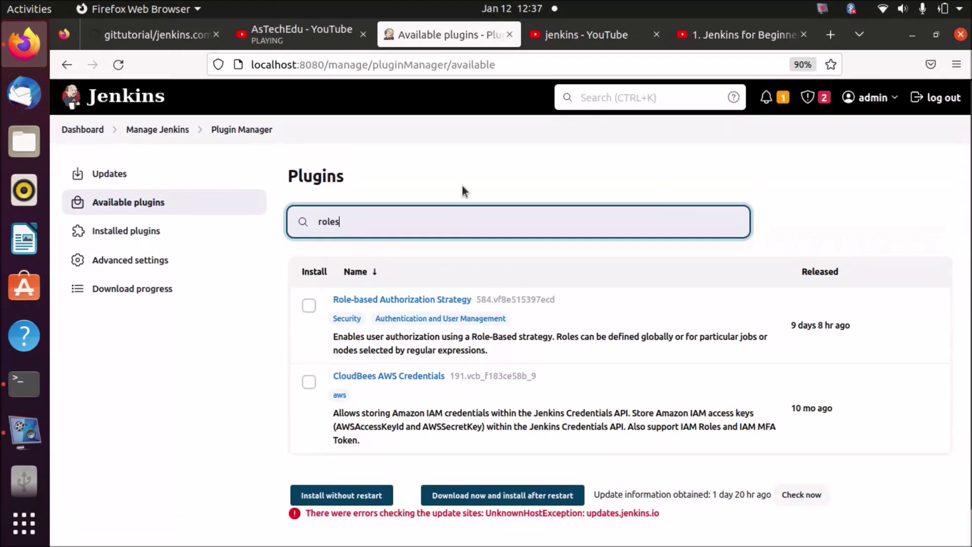
pyautogui.click(130, 258)
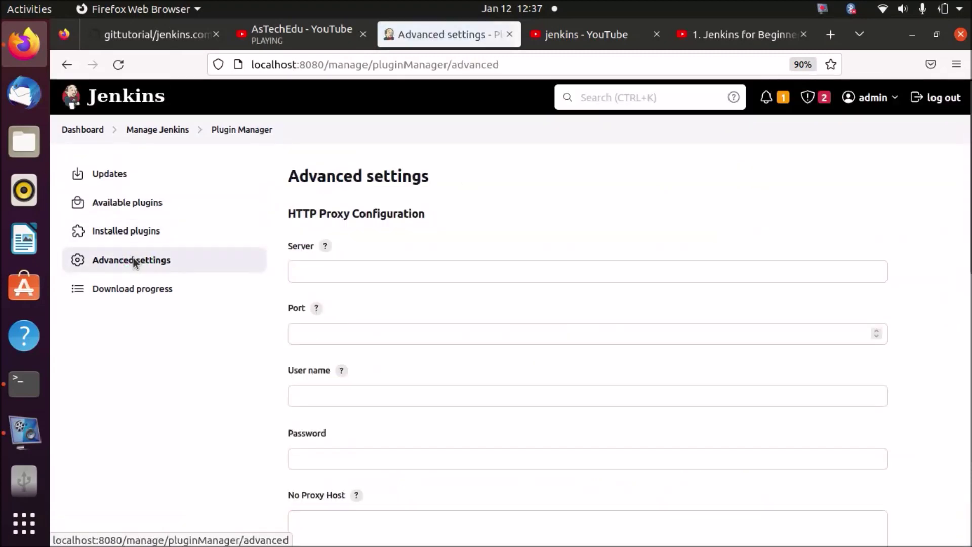
pyautogui.click(120, 217)
pyautogui.click(412, 226)
# Tick Role-based Authorization Strategy in the 'rol' search results and install it without restart.
pyautogui.write('roles')
pyautogui.click(308, 306)
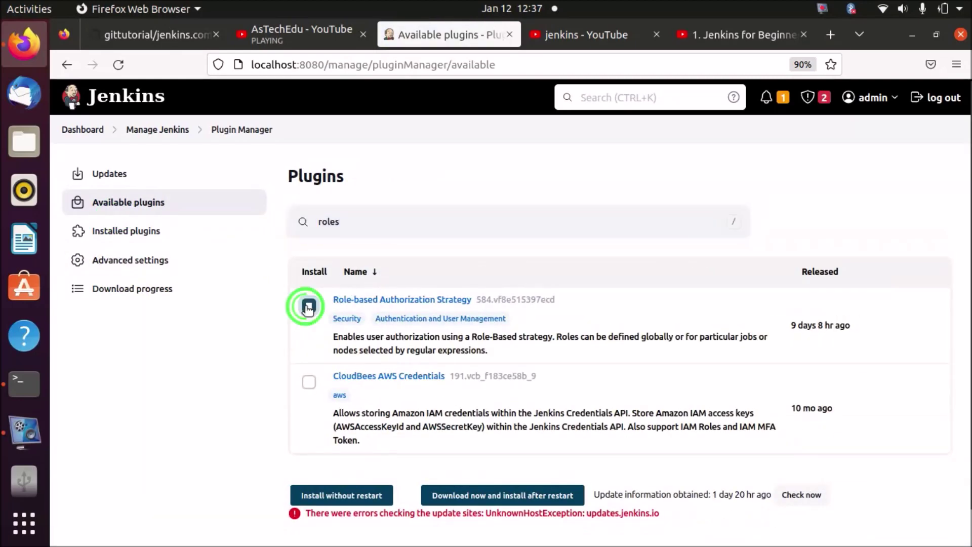
pyautogui.click(339, 492)
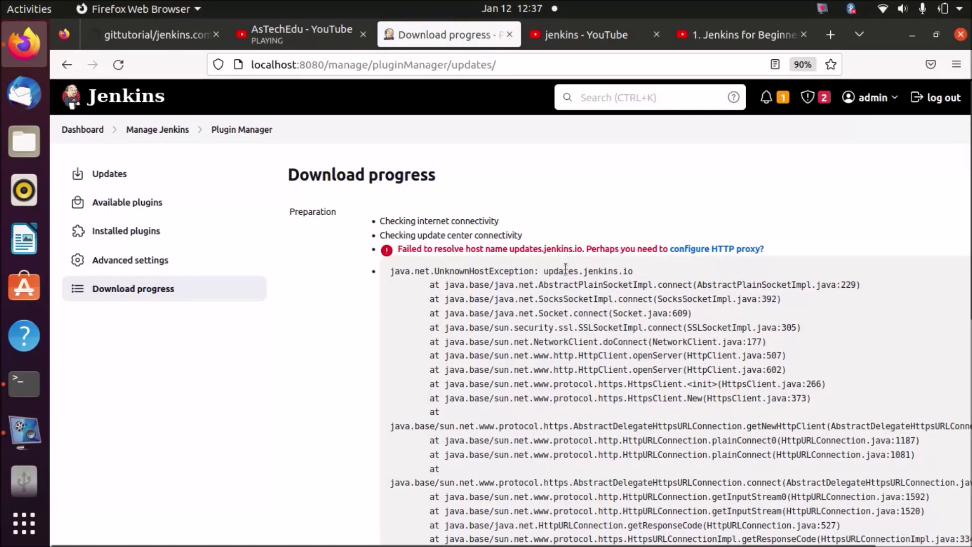
pyautogui.moveTo(967, 172); pyautogui.dragTo(335, 231)
# Confirm the plugin appears under Installed plugins filtered by 'roles', then return to the dashboard.
pyautogui.click(209, 218)
pyautogui.click(447, 213)
pyautogui.write('roles')
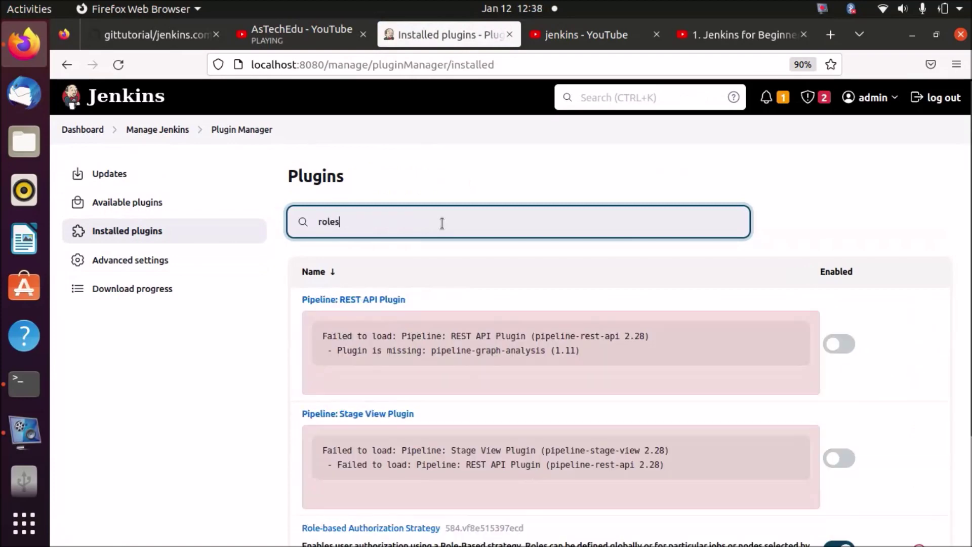
pyautogui.scroll(-3, 964, 198)
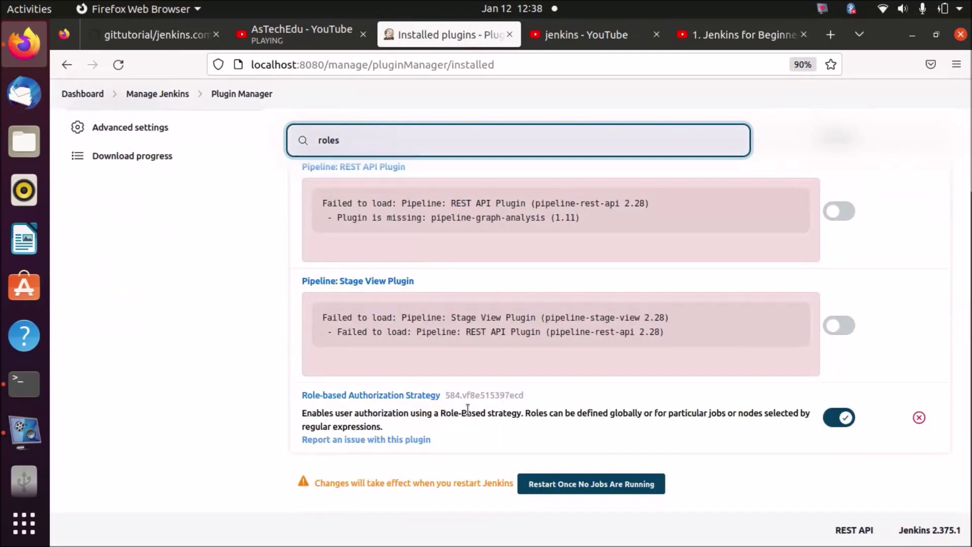
pyautogui.scroll(2, 963, 139)
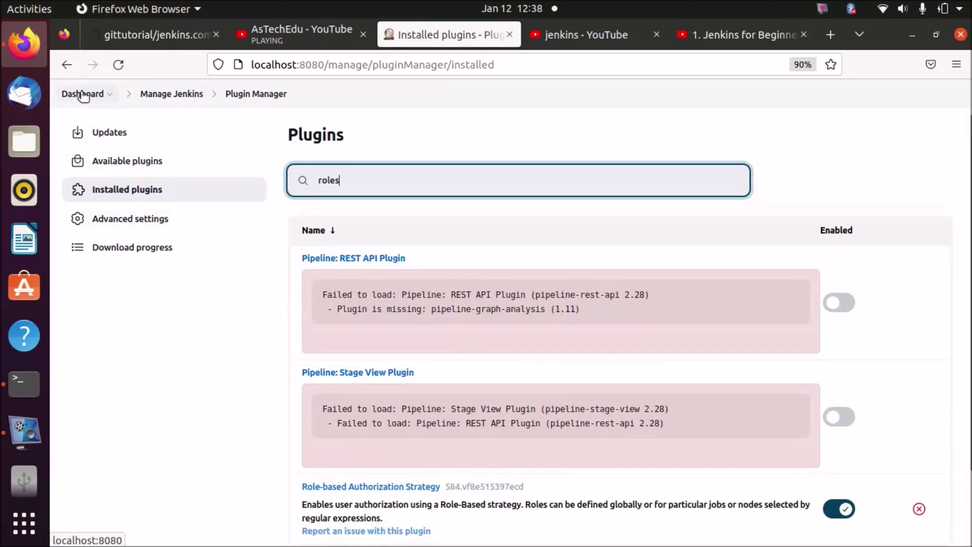
pyautogui.click(81, 94)
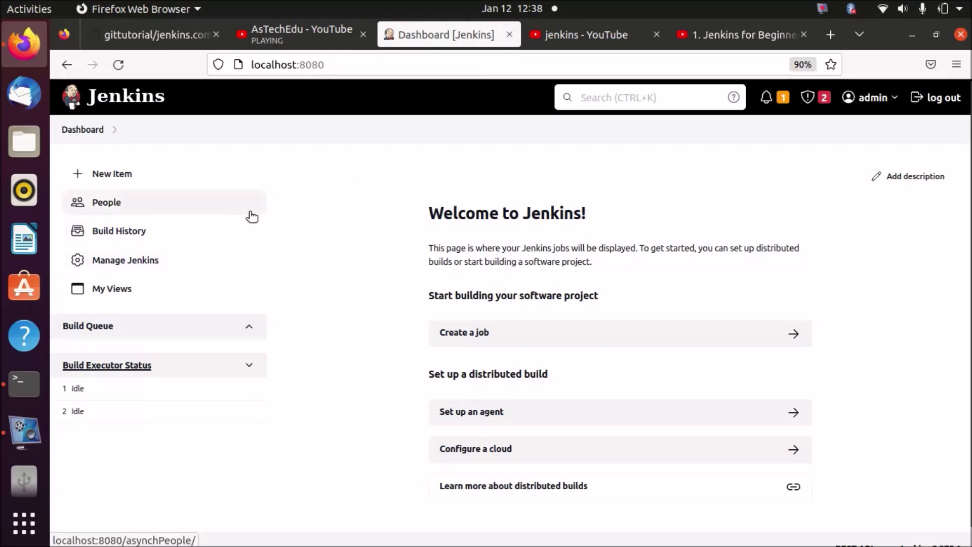
# From Manage Jenkins, open Manage Users under Security and start Create User.
pyautogui.click(124, 204)
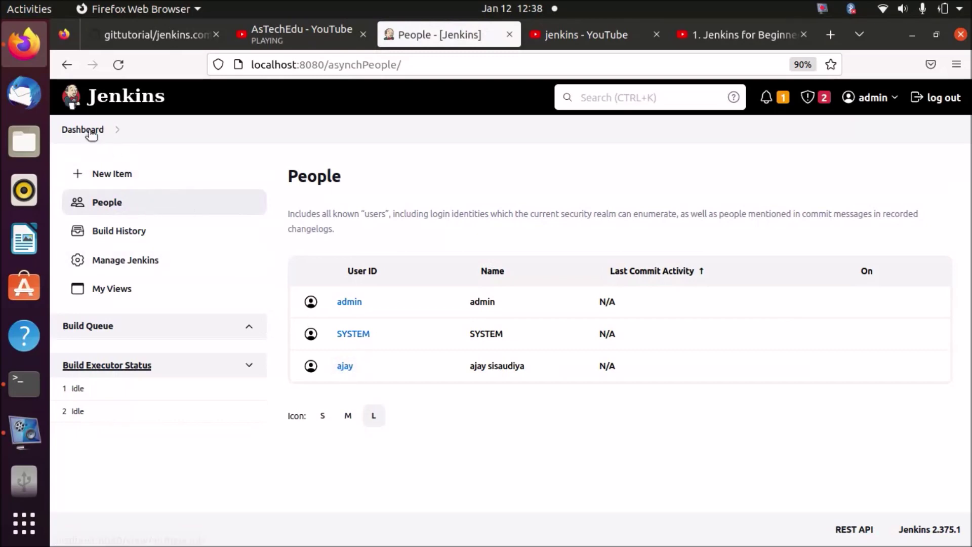
pyautogui.click(140, 263)
pyautogui.moveTo(967, 146); pyautogui.dragTo(963, 304)
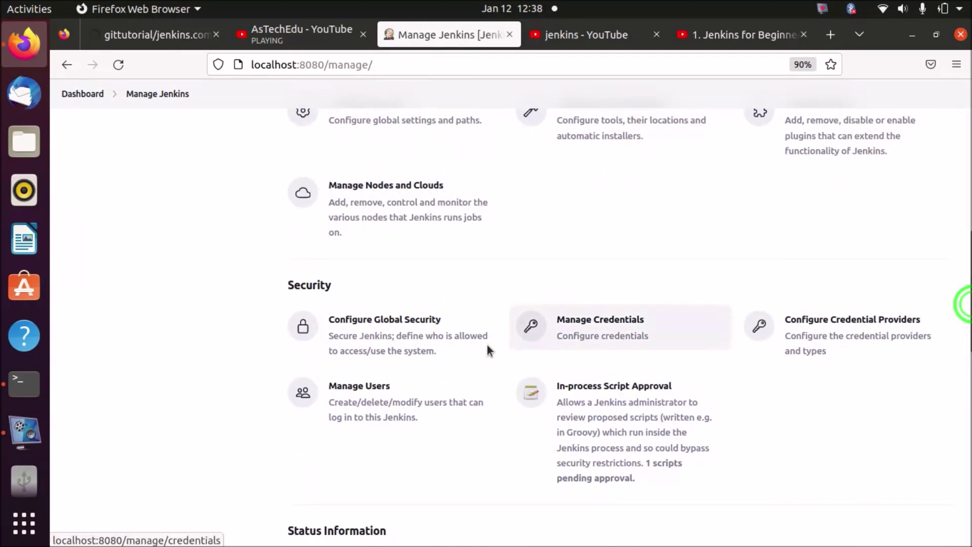
pyautogui.click(405, 397)
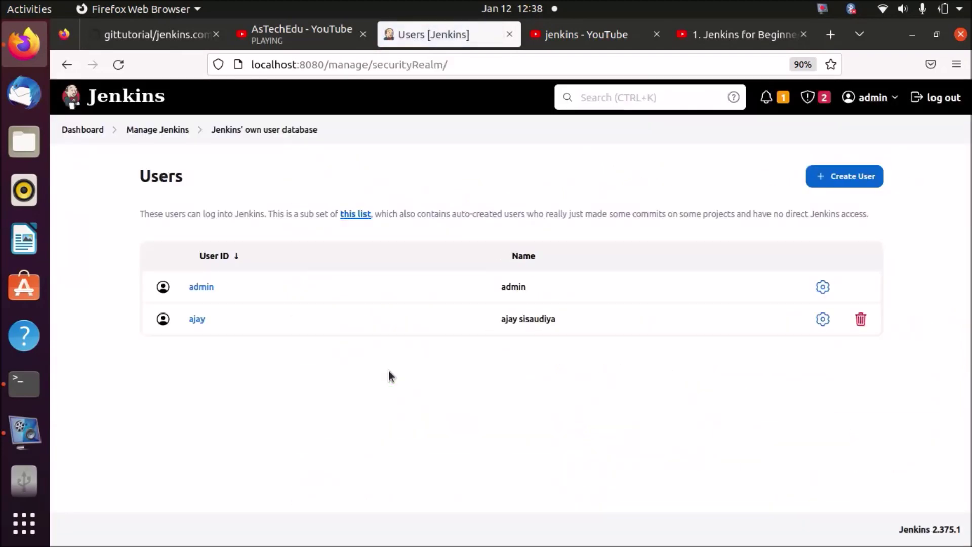
pyautogui.click(841, 178)
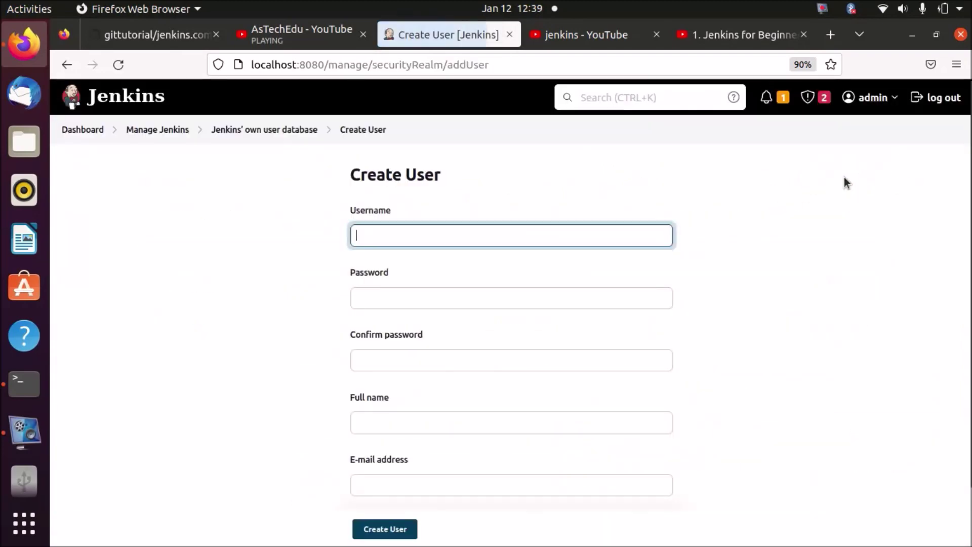
# Enter the new user's username, password, password confirmation and full name in the form.
pyautogui.click(624, 234)
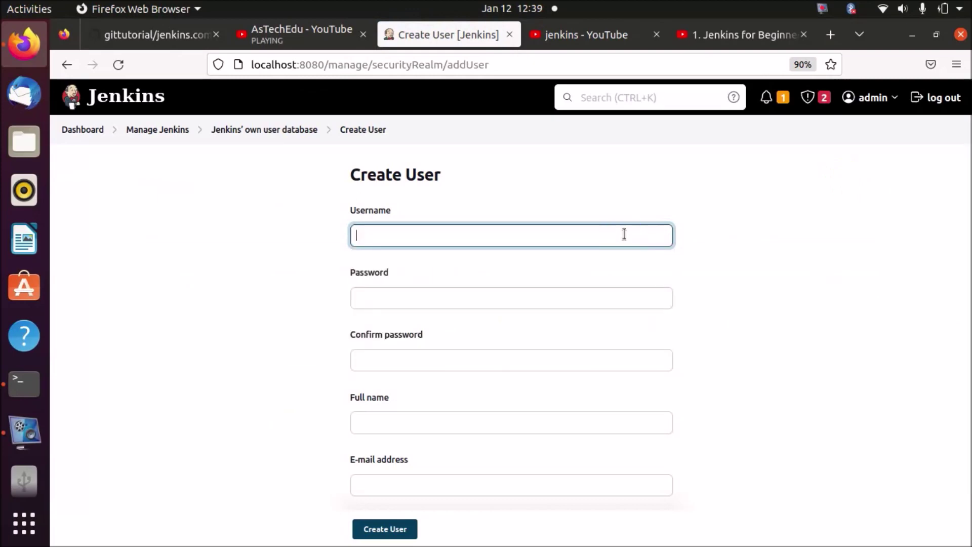
pyautogui.press('Tab')
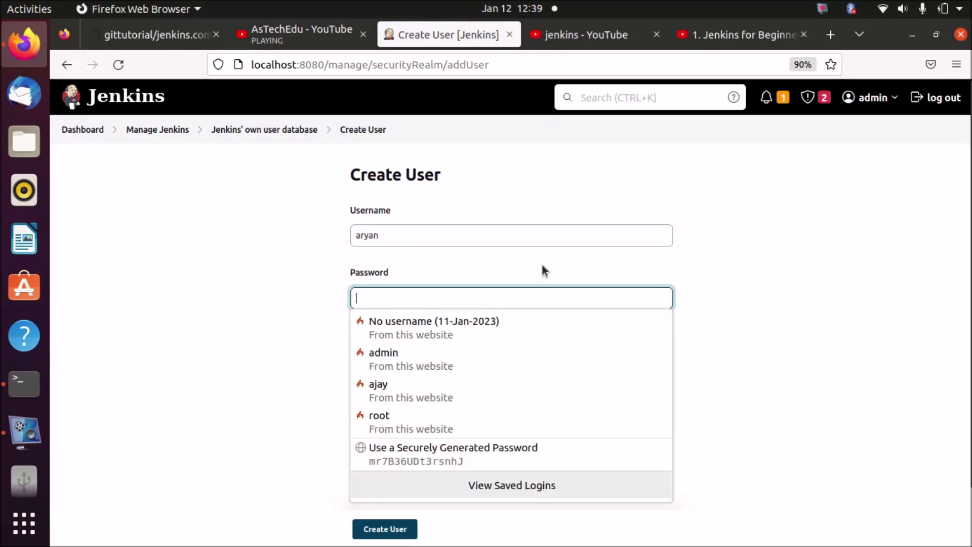
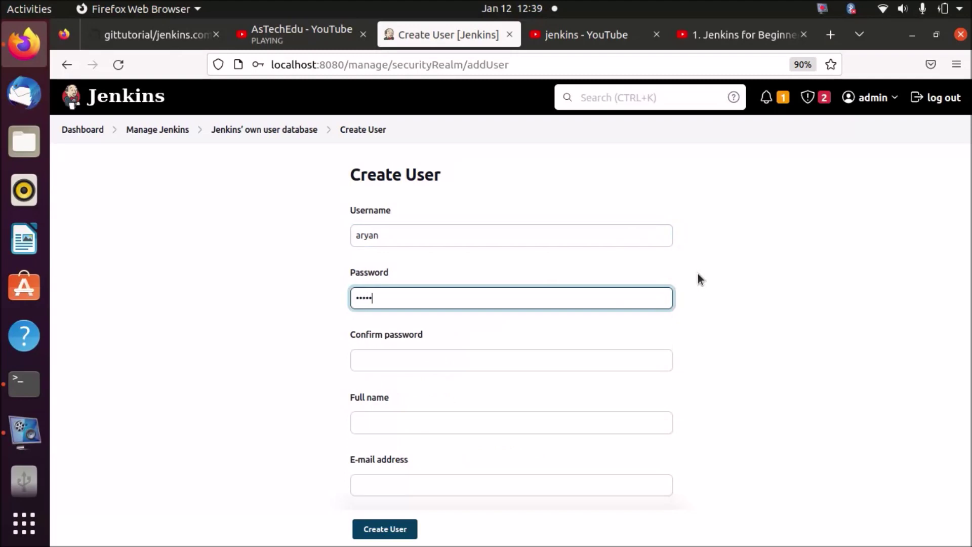
pyautogui.click(529, 357)
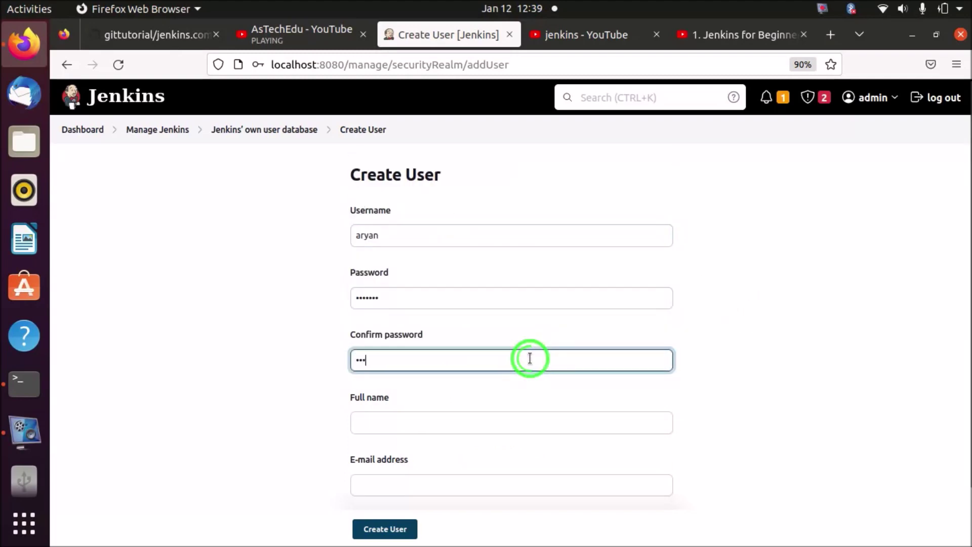
pyautogui.click(803, 399)
pyautogui.click(469, 425)
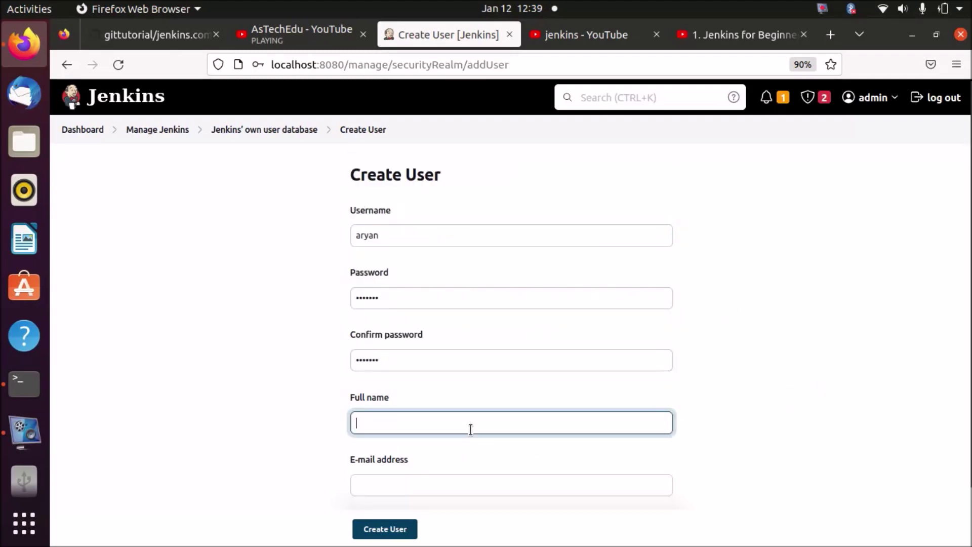
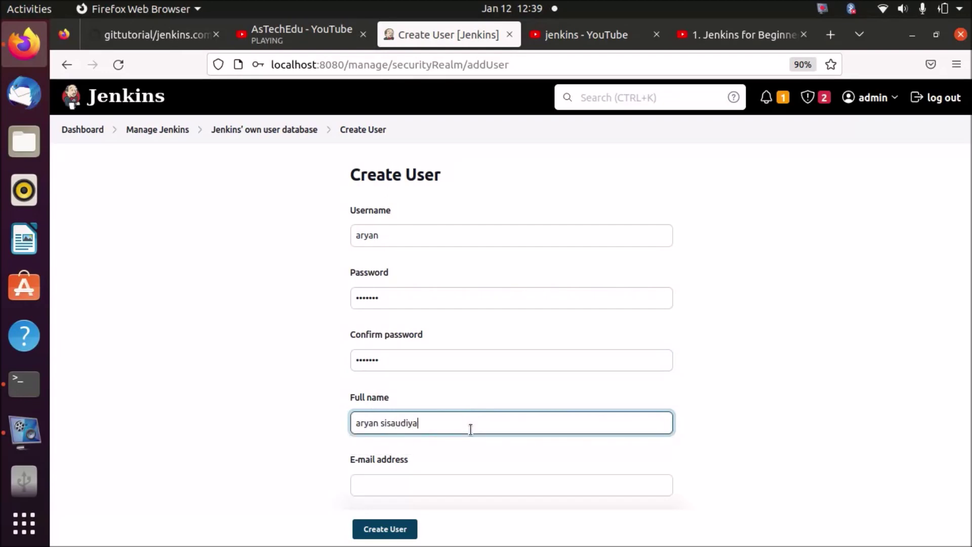
pyautogui.click(725, 417)
# Fill in the user's e-mail address and submit Create User, dismissing the browser's save-login prompts.
pyautogui.scroll(-2, 672, 438)
pyautogui.click(380, 471)
pyautogui.click(827, 292)
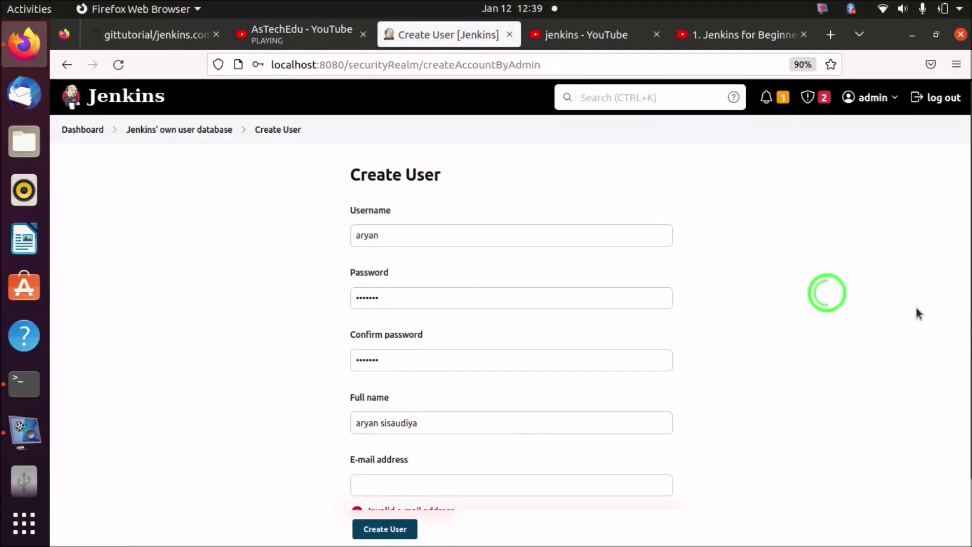
pyautogui.moveTo(962, 313); pyautogui.dragTo(962, 390)
pyautogui.click(487, 412)
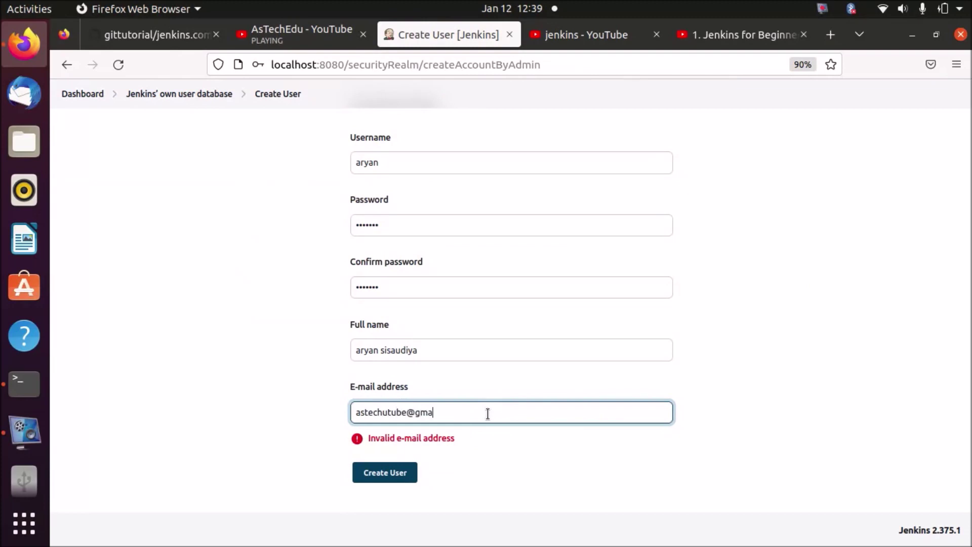
pyautogui.click(393, 472)
pyautogui.click(325, 441)
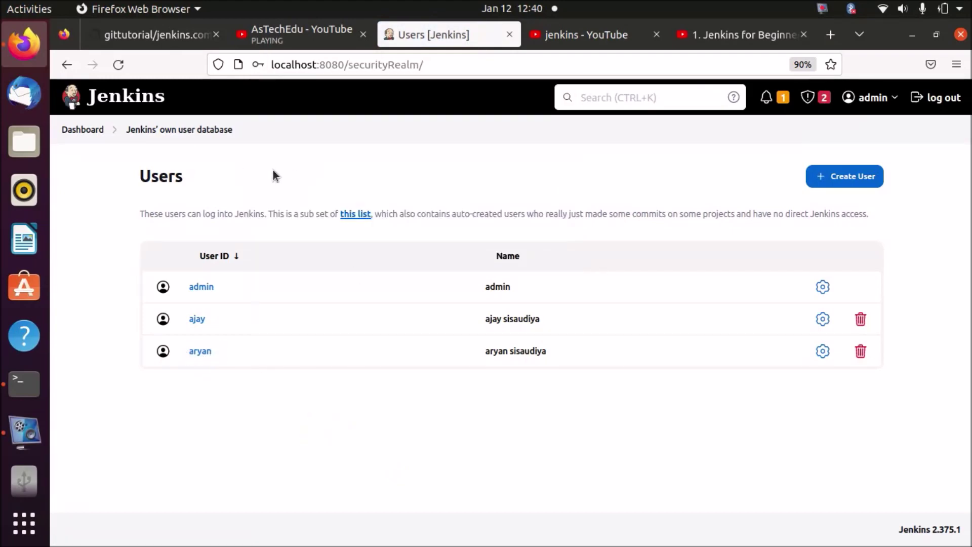
# Navigate from the Users list back to the Welcome to Jenkins dashboard.
pyautogui.click(81, 131)
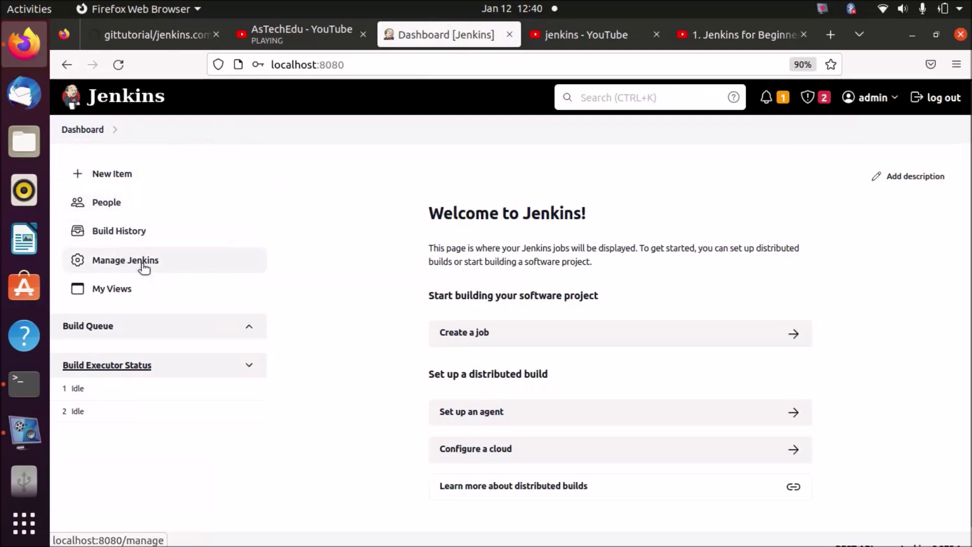
pyautogui.click(74, 130)
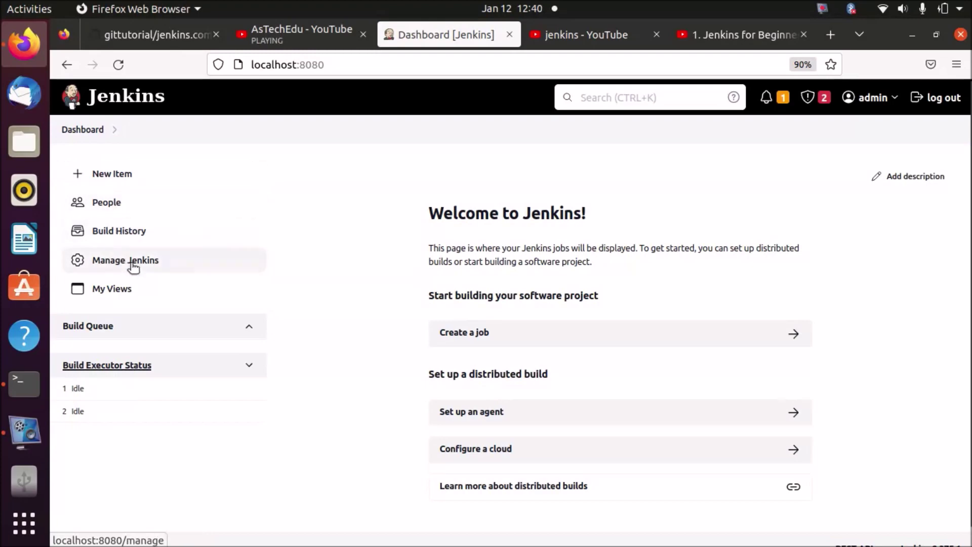
pyautogui.click(87, 137)
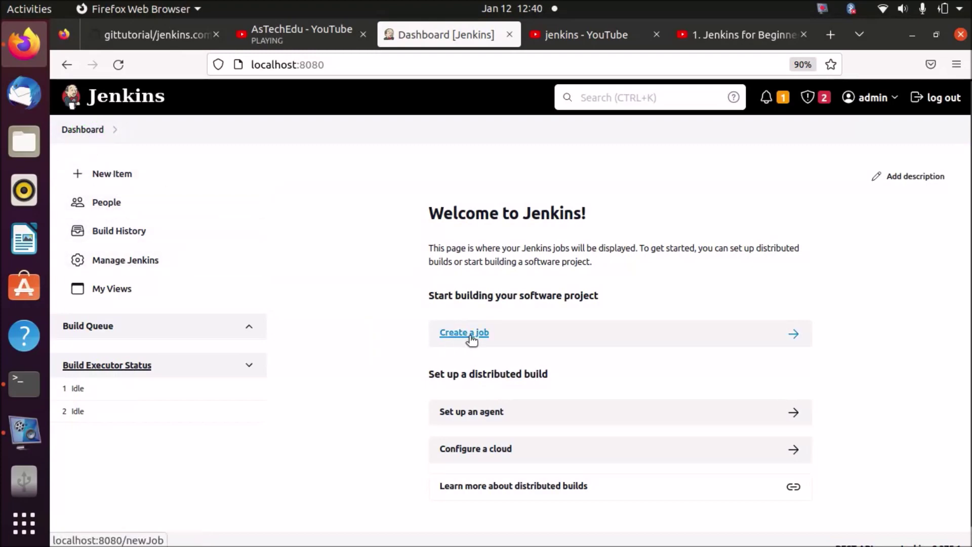
# Create a Freestyle project named 'myfirstjob' from Create a job.
pyautogui.click(470, 334)
pyautogui.click(362, 236)
pyautogui.write('fi')
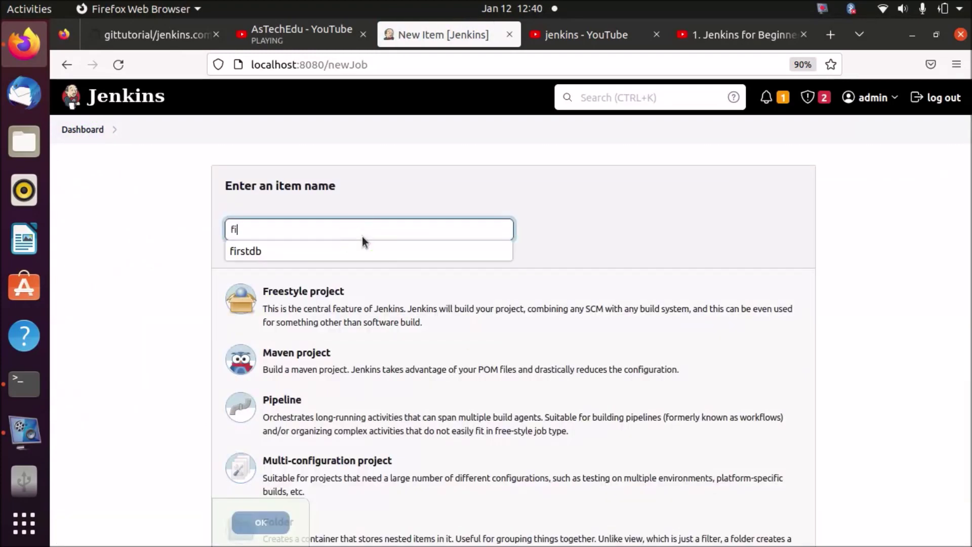
pyautogui.press('BackSpace')
pyautogui.press('BackSpace')
pyautogui.write('myfirstjob')
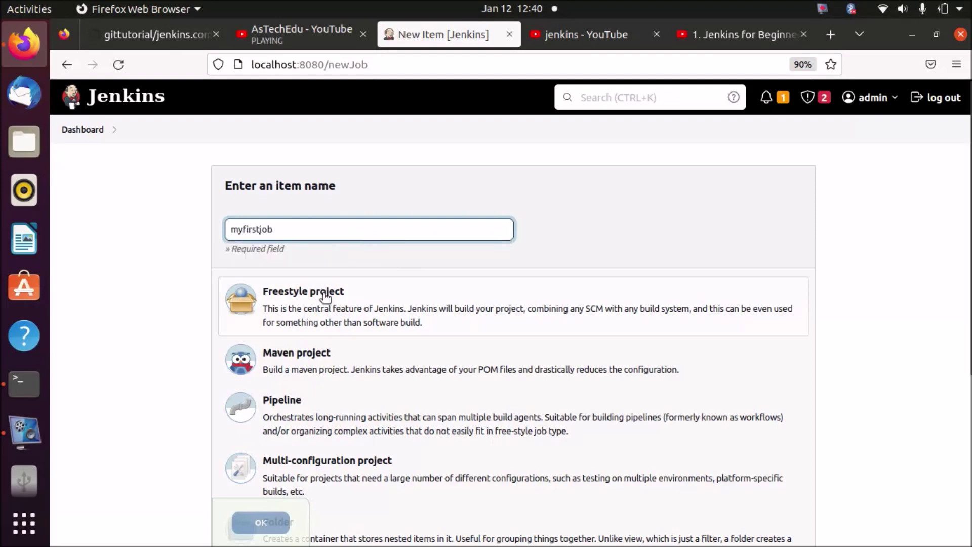
pyautogui.click(338, 326)
pyautogui.click(259, 521)
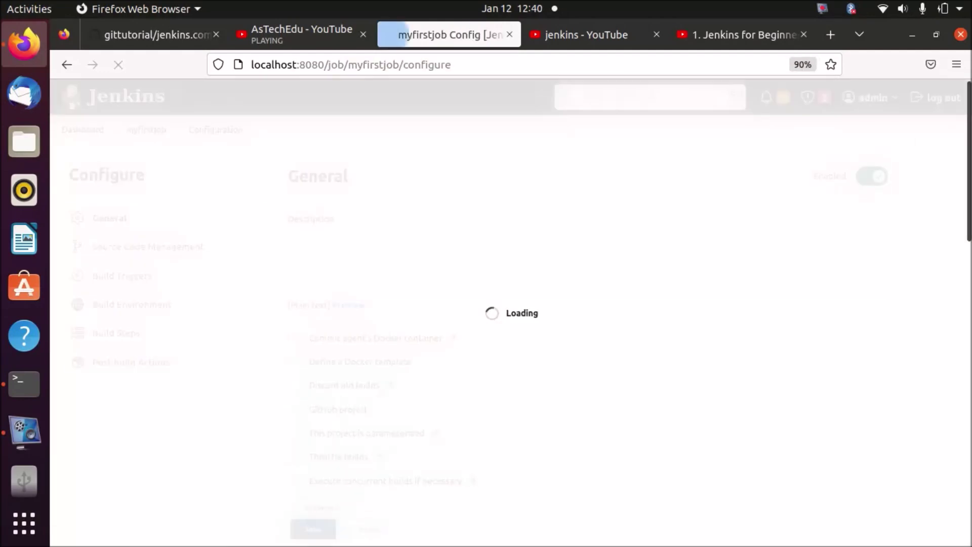
# Add an Execute shell step running echo "This is my first job" and save the job.
pyautogui.moveTo(965, 96); pyautogui.dragTo(965, 413)
pyautogui.click(359, 334)
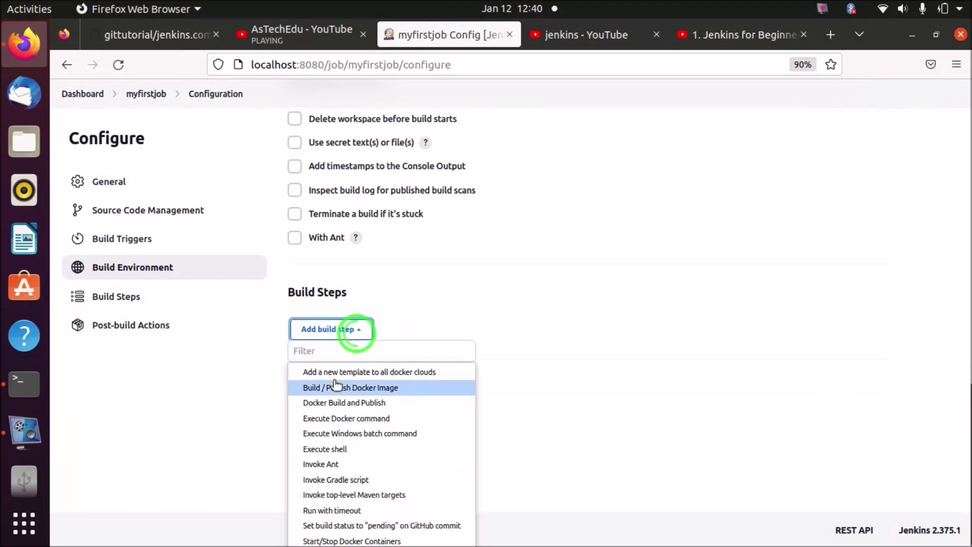
pyautogui.click(332, 450)
pyautogui.click(453, 412)
pyautogui.write('echo')
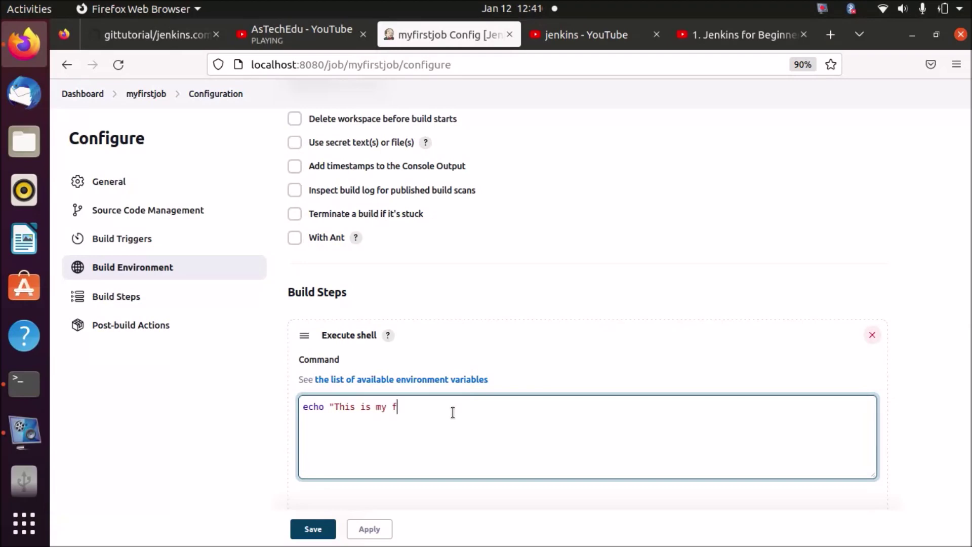
pyautogui.write('"This is my firt job"')
pyautogui.click(408, 409)
pyautogui.write('s')
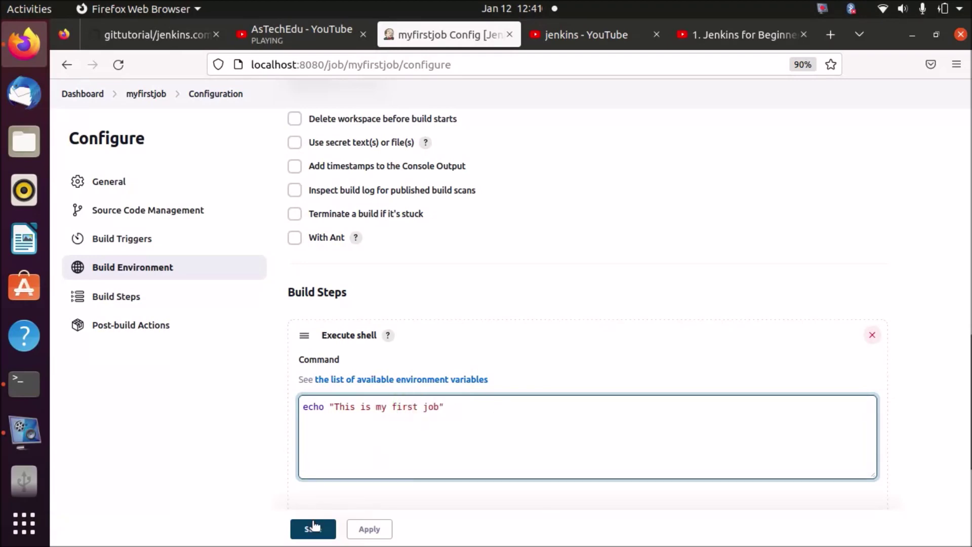
pyautogui.click(313, 528)
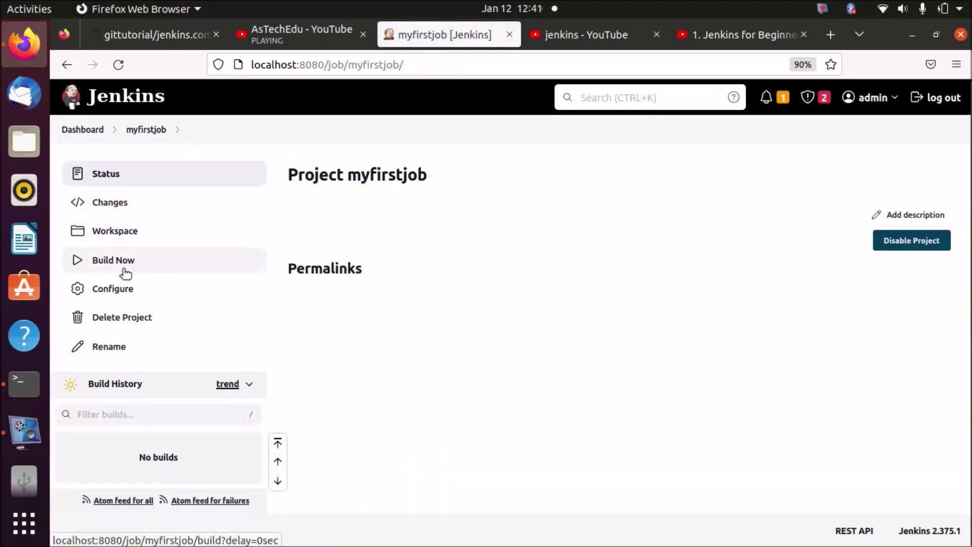
# Build myfirstjob, inspect the successful build #1, then return to the dashboard.
pyautogui.click(124, 262)
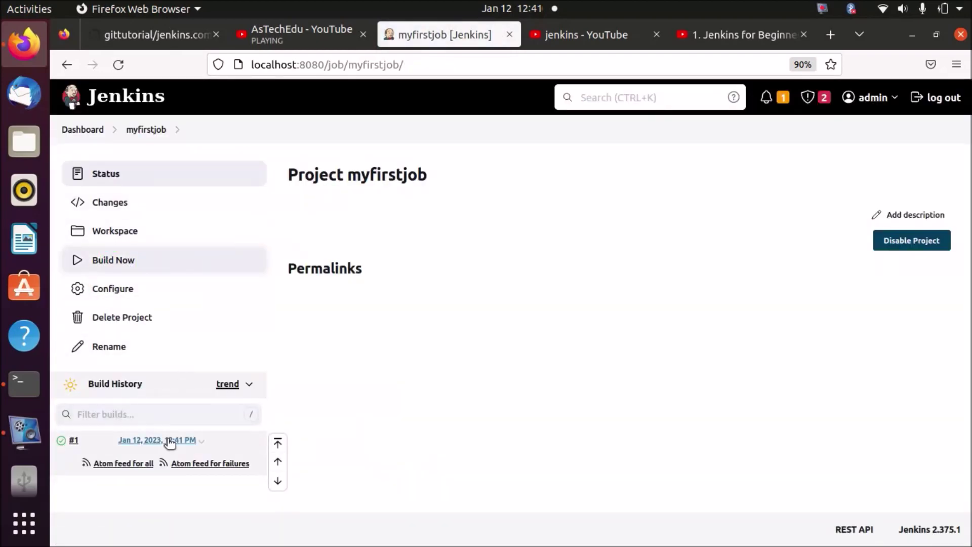
pyautogui.click(166, 441)
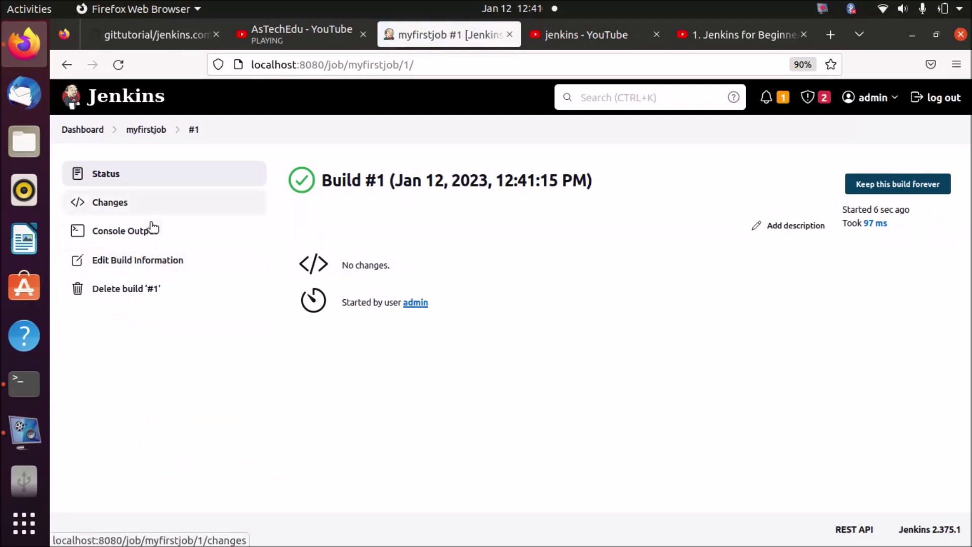
pyautogui.click(67, 65)
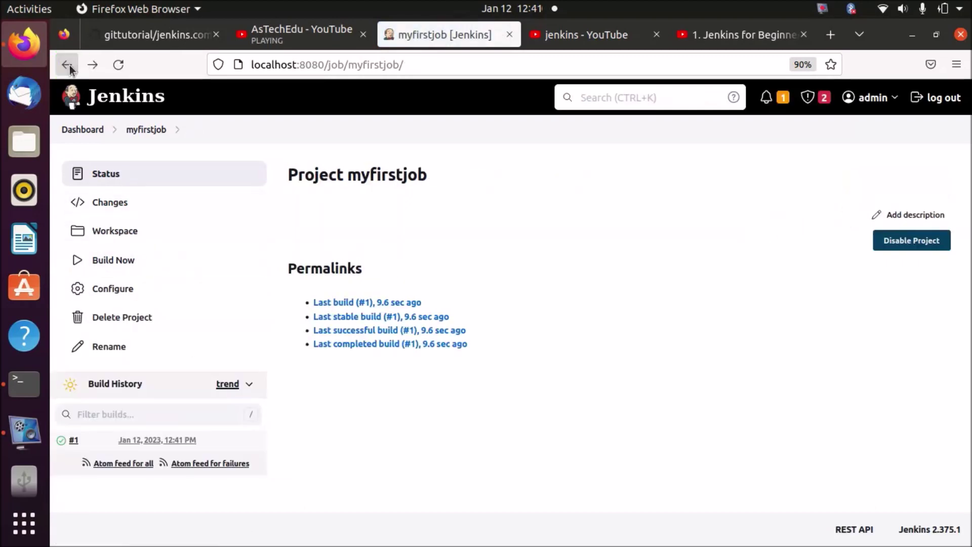
pyautogui.click(84, 130)
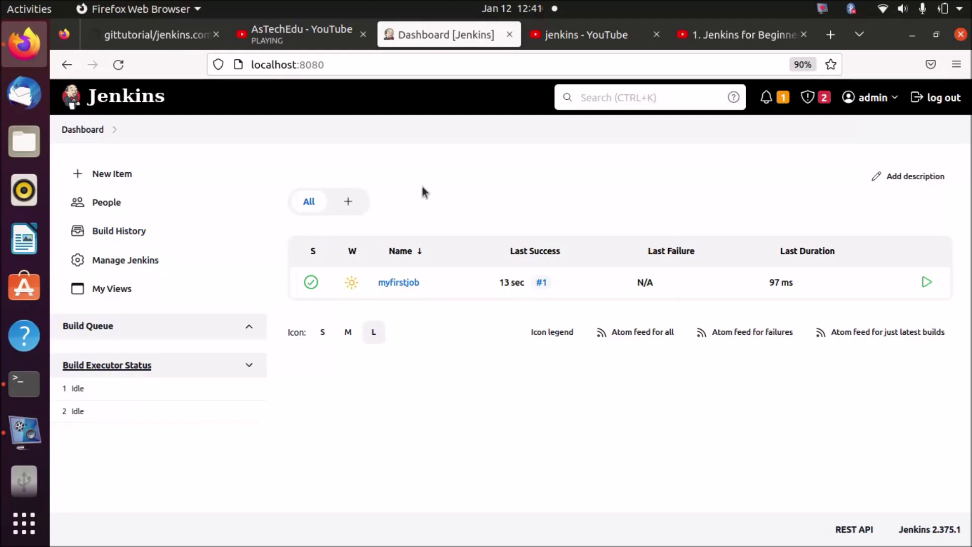
# Log out of admin, sign in with the new user's username and password, and save the login.
pyautogui.click(935, 98)
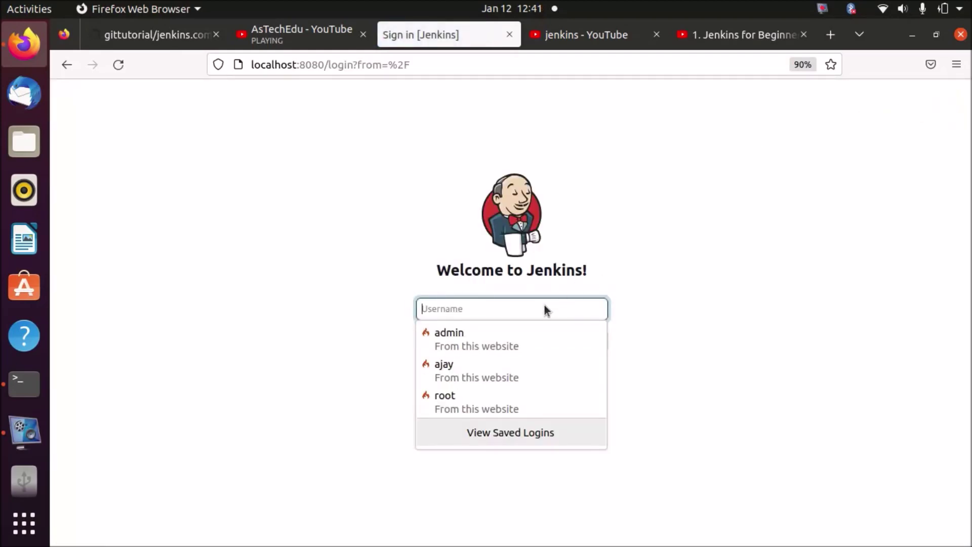
pyautogui.write('aryan')
pyautogui.click(674, 306)
pyautogui.click(559, 343)
pyautogui.press('BackSpace')
pyautogui.press('BackSpace')
pyautogui.press('BackSpace')
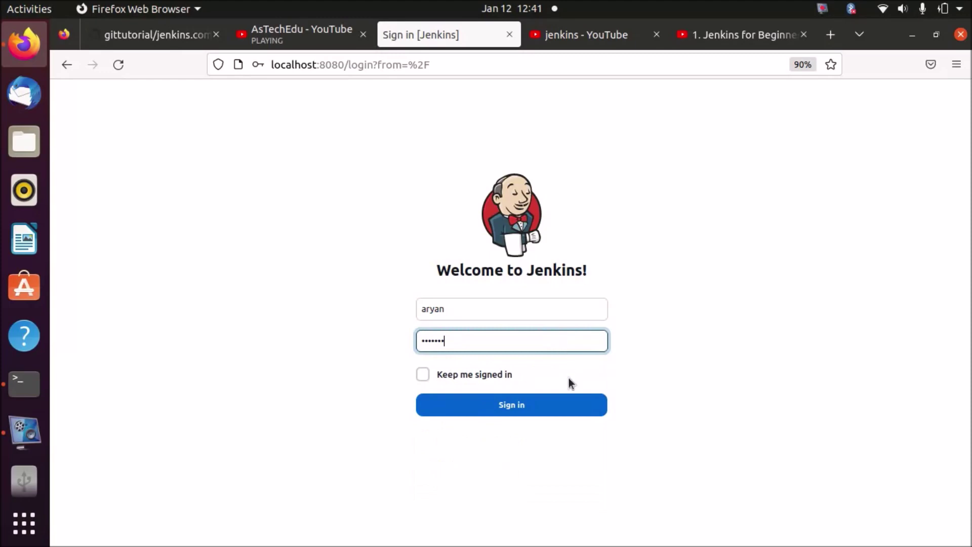
pyautogui.click(582, 409)
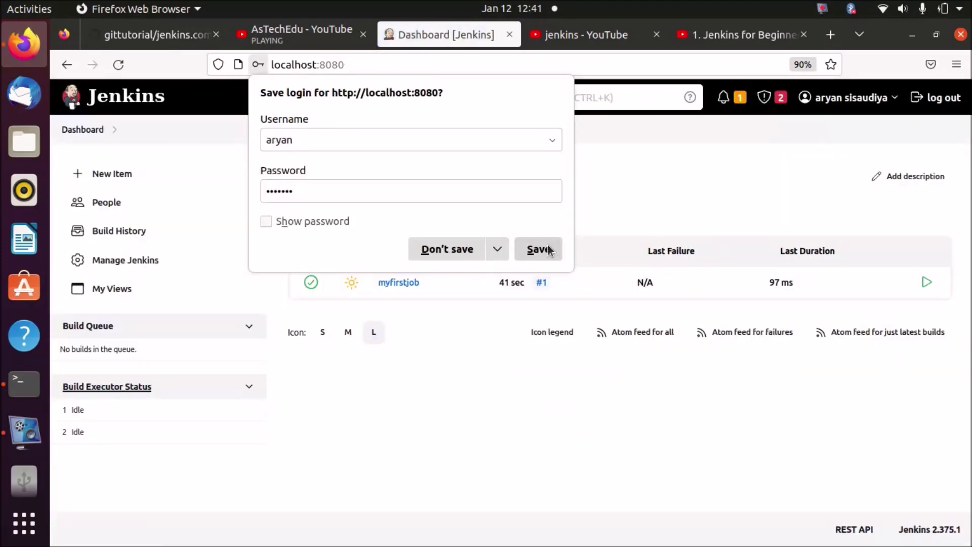
pyautogui.click(547, 248)
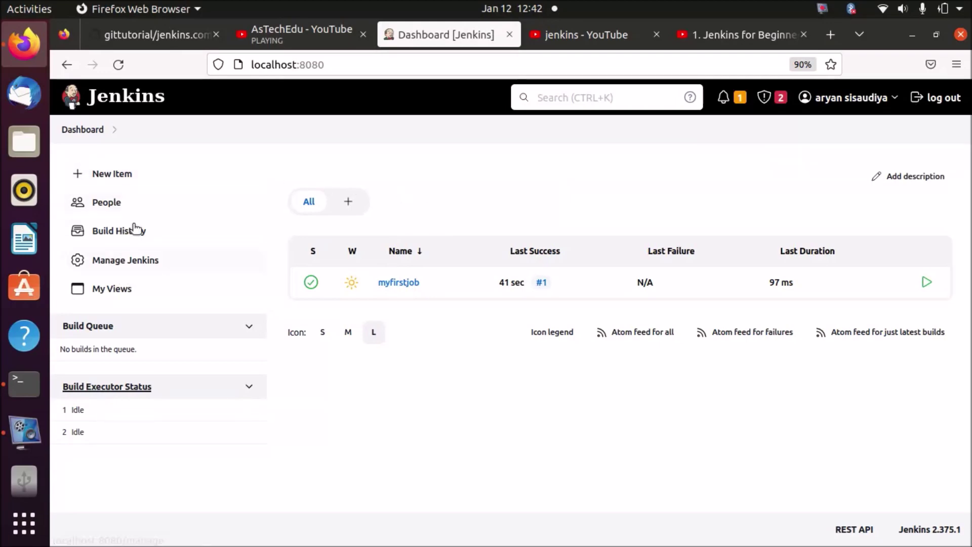
# Create a new Freestyle project named job2.
pyautogui.click(112, 177)
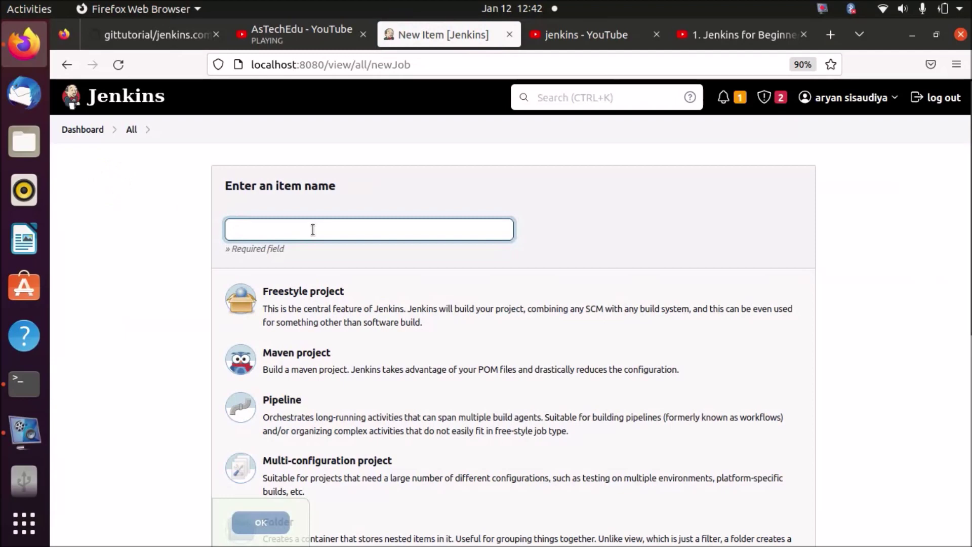
pyautogui.write('job2')
pyautogui.click(305, 312)
pyautogui.click(258, 522)
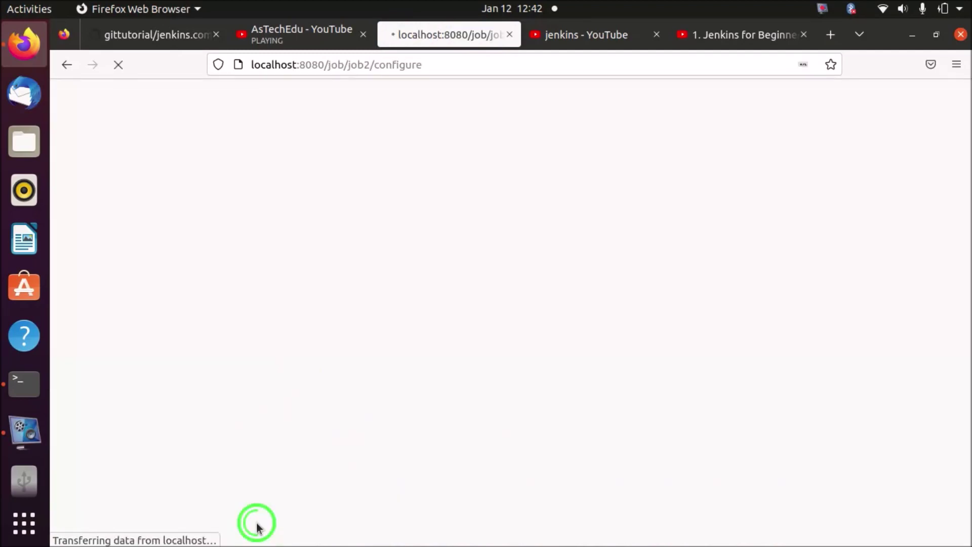
# Add an Execute shell build step running echo "this is second job" and save job2.
pyautogui.scroll(-10, 913, 400)
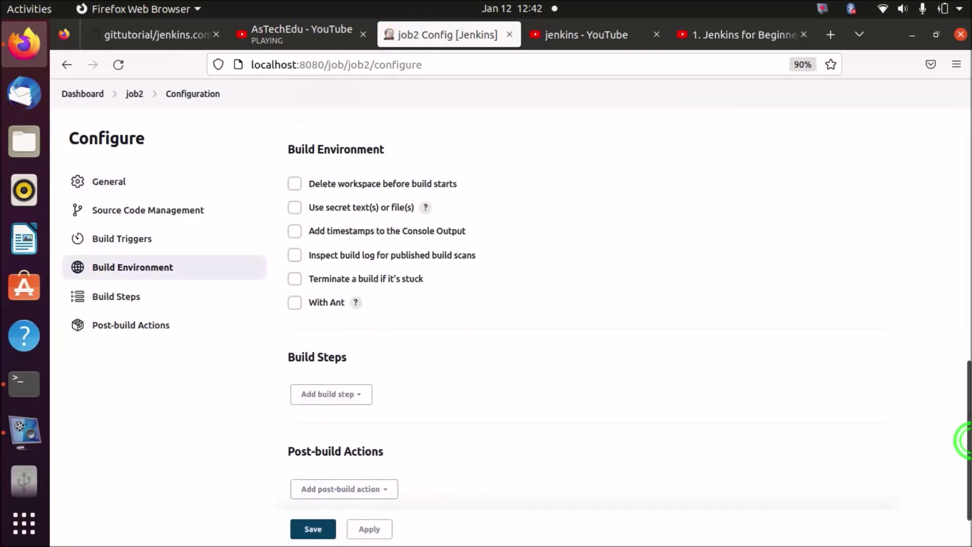
pyautogui.click(329, 395)
pyautogui.click(345, 281)
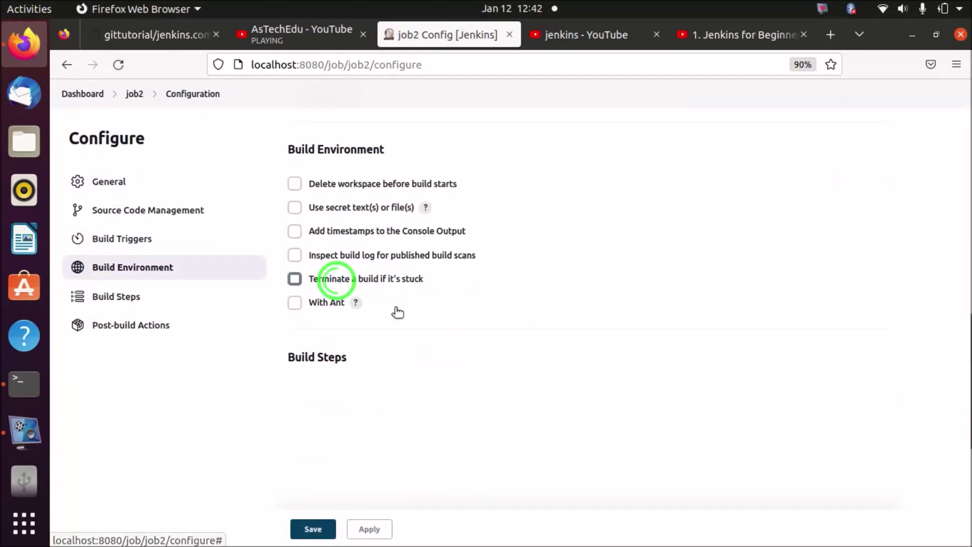
pyautogui.scroll(-5, 965, 348)
pyautogui.click(783, 266)
pyautogui.write('e')
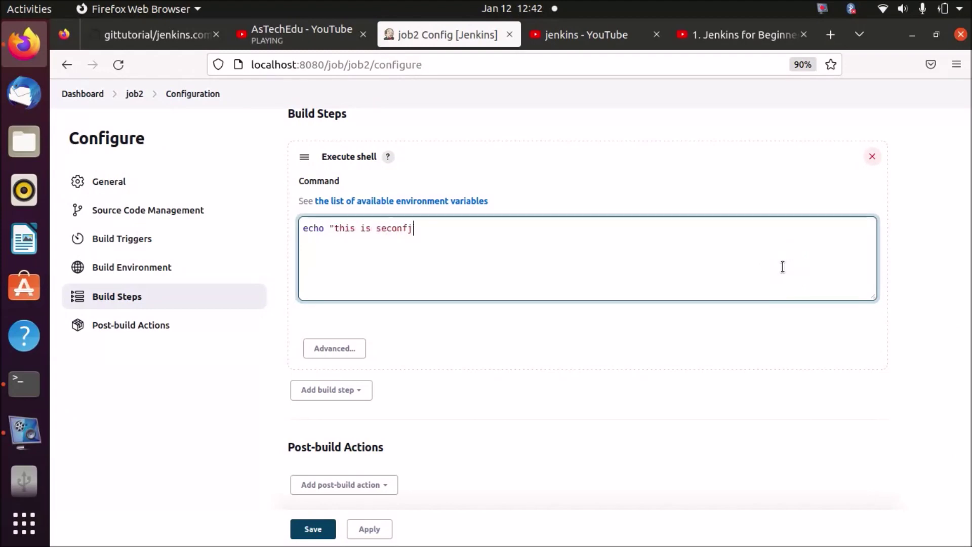
pyautogui.write('cho "this is second job"')
pyautogui.click(313, 529)
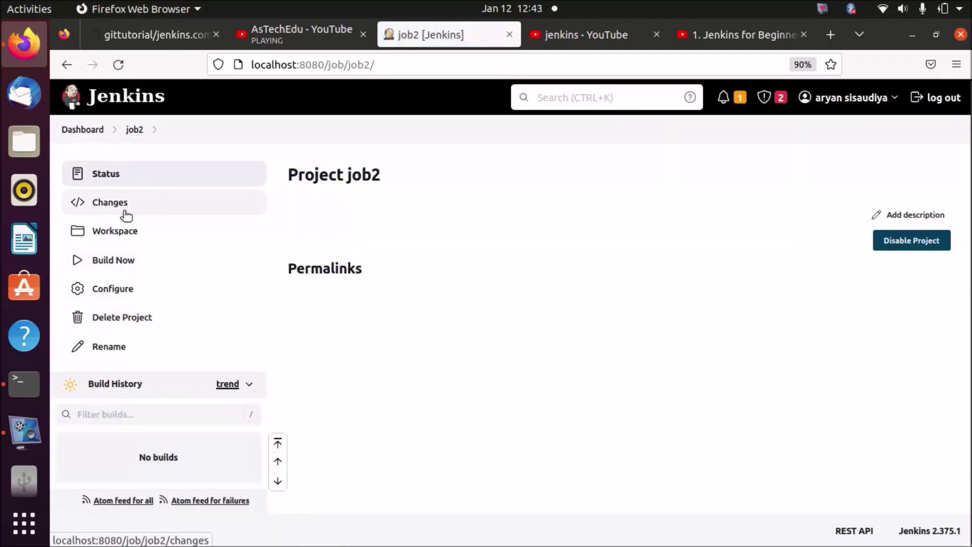
# Build job2 now and return to the dashboard to see its successful build #1.
pyautogui.click(113, 260)
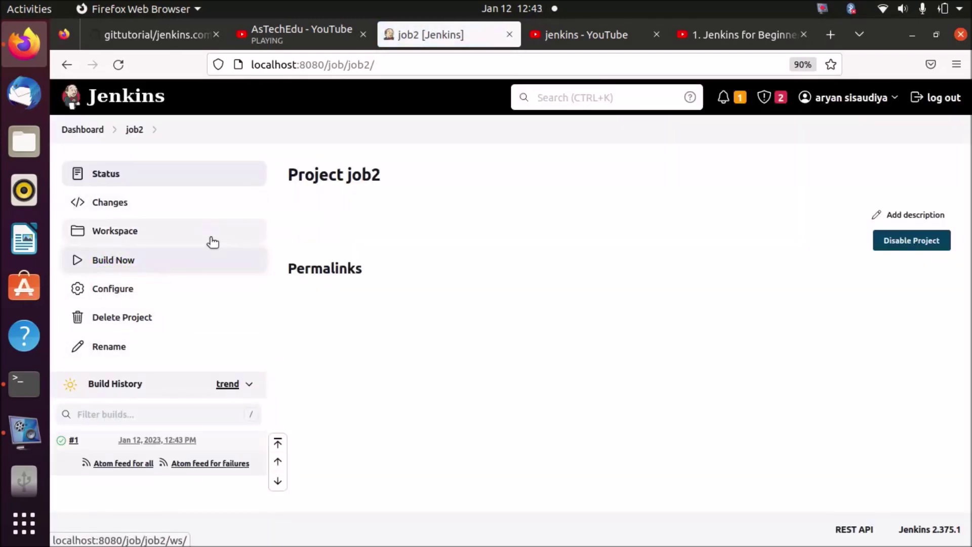
pyautogui.click(95, 133)
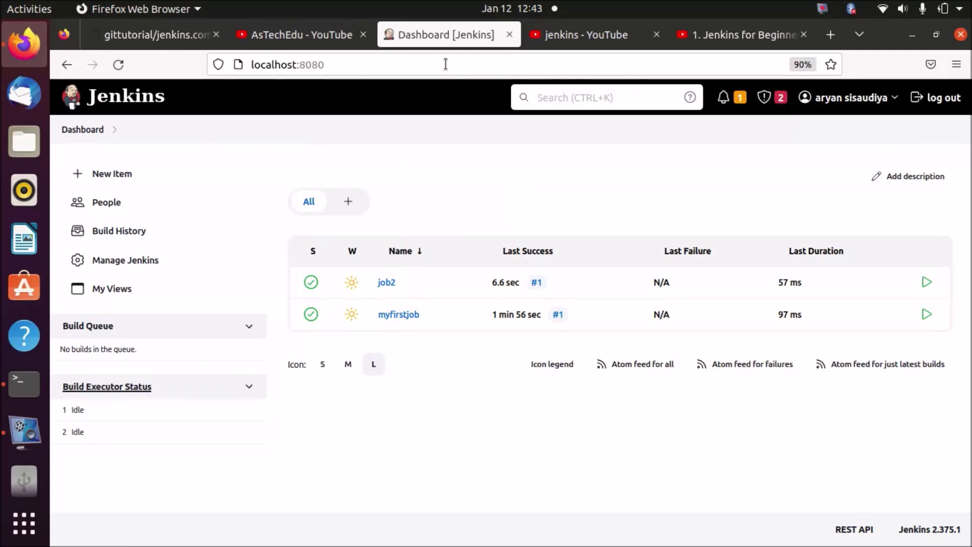
# Log out of the new user and sign in as admin using the saved login.
pyautogui.click(939, 97)
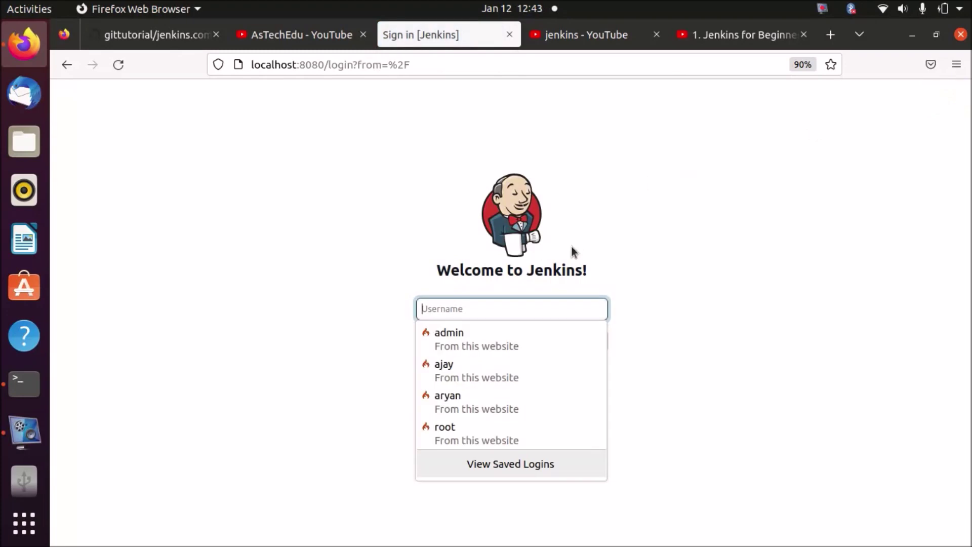
pyautogui.write('a')
pyautogui.click(497, 334)
pyautogui.click(479, 404)
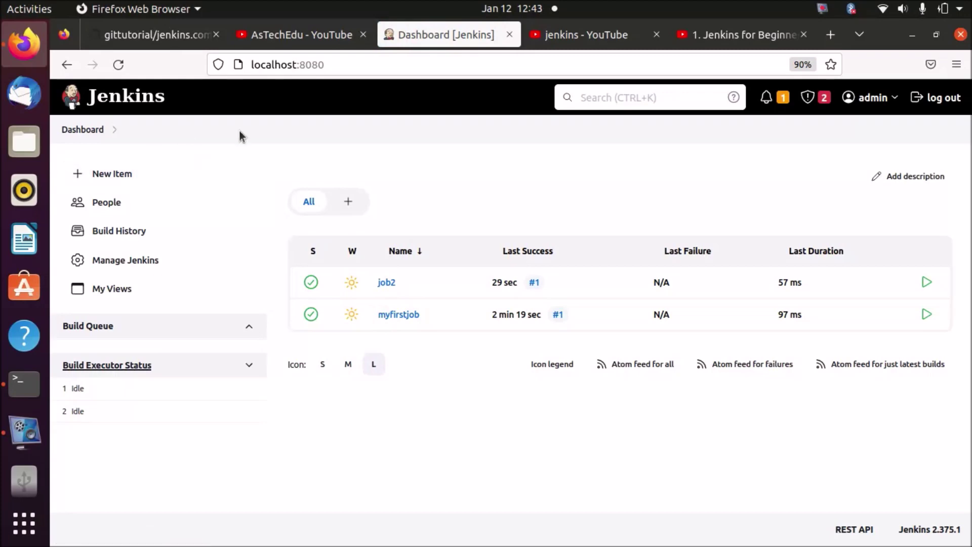
# Go to Manage Jenkins and open Configure Global Security.
pyautogui.click(128, 266)
pyautogui.scroll(-15, 734, 315)
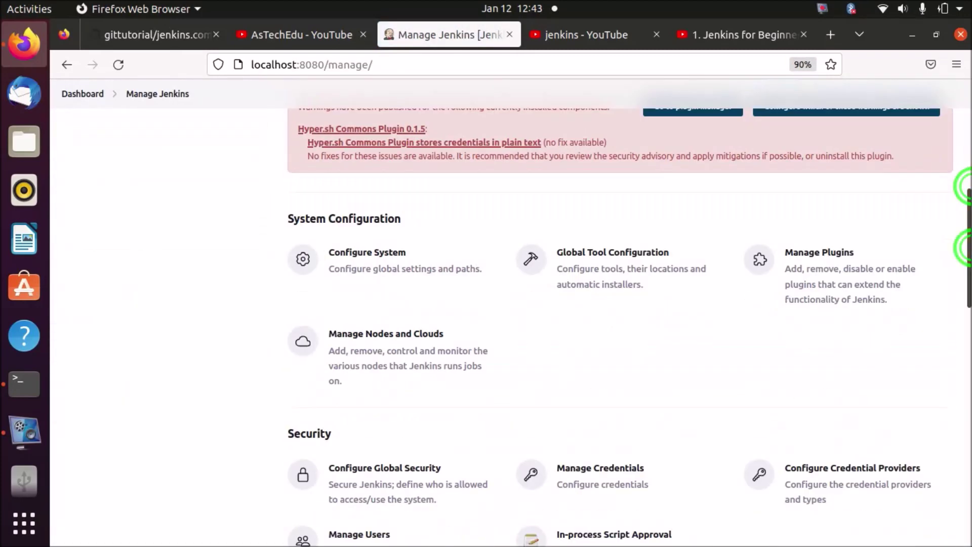
pyautogui.click(385, 271)
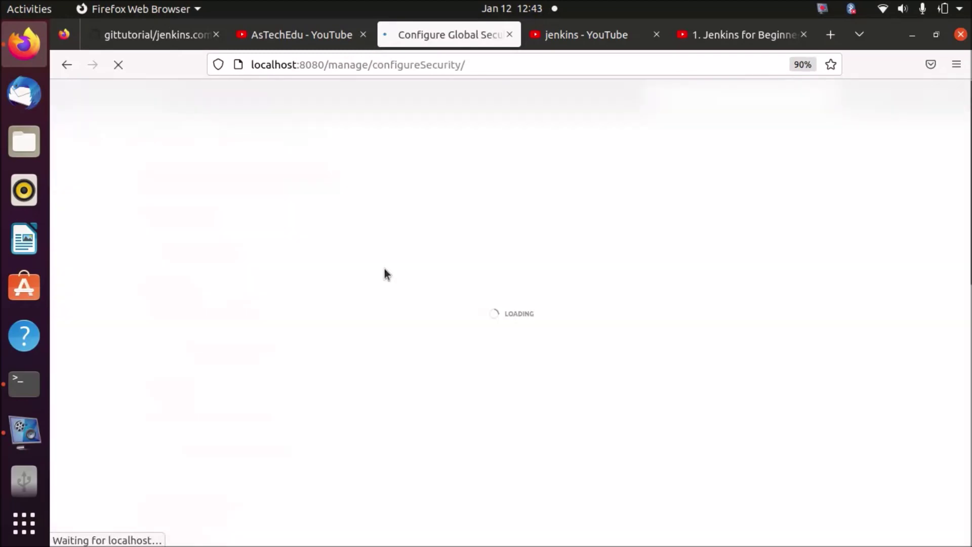
# Review the global security settings, authorization 'Logged-in users can do anything', and expand Security warnings.
pyautogui.moveTo(967, 125); pyautogui.dragTo(966, 146)
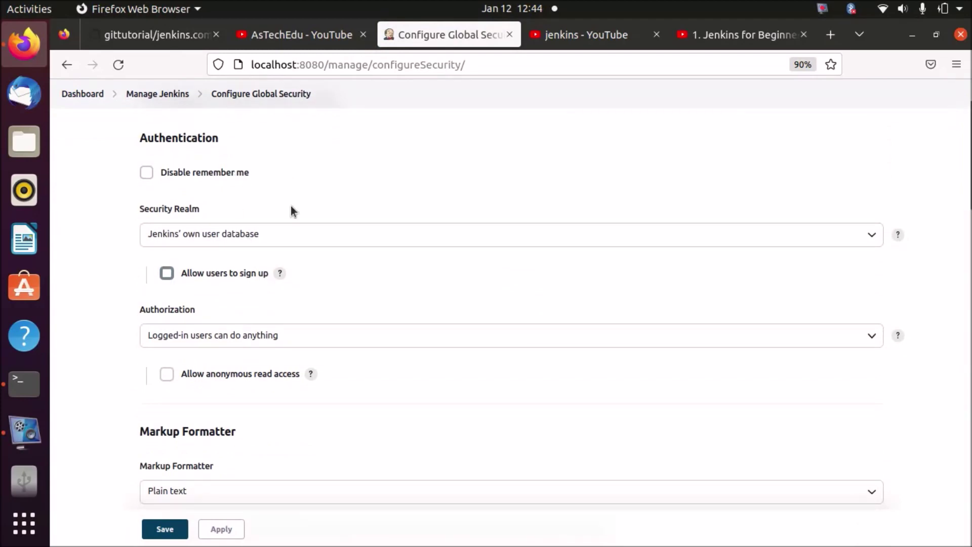
pyautogui.moveTo(967, 126); pyautogui.dragTo(964, 514)
pyautogui.scroll(-1, 967, 385)
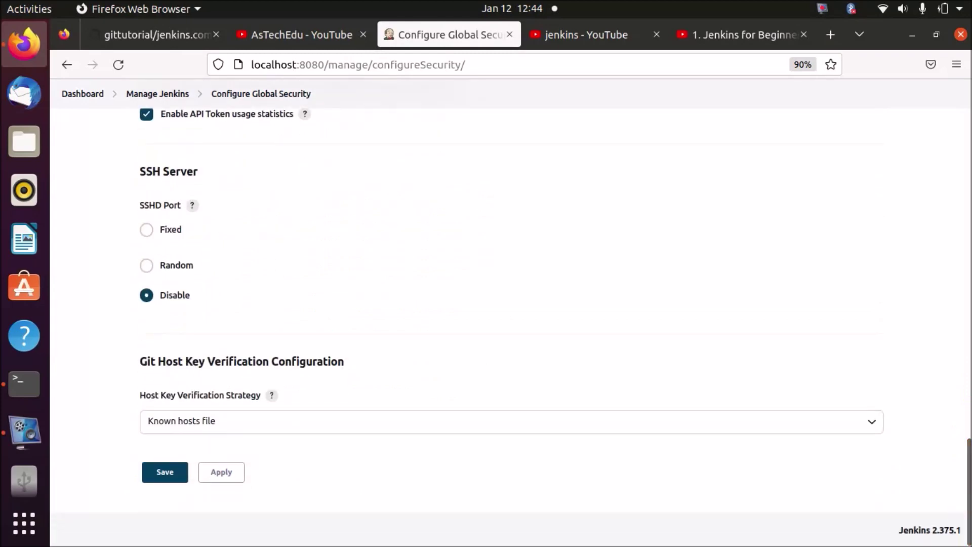
pyautogui.scroll(3, 964, 538)
pyautogui.moveTo(967, 455); pyautogui.dragTo(965, 423)
pyautogui.click(205, 393)
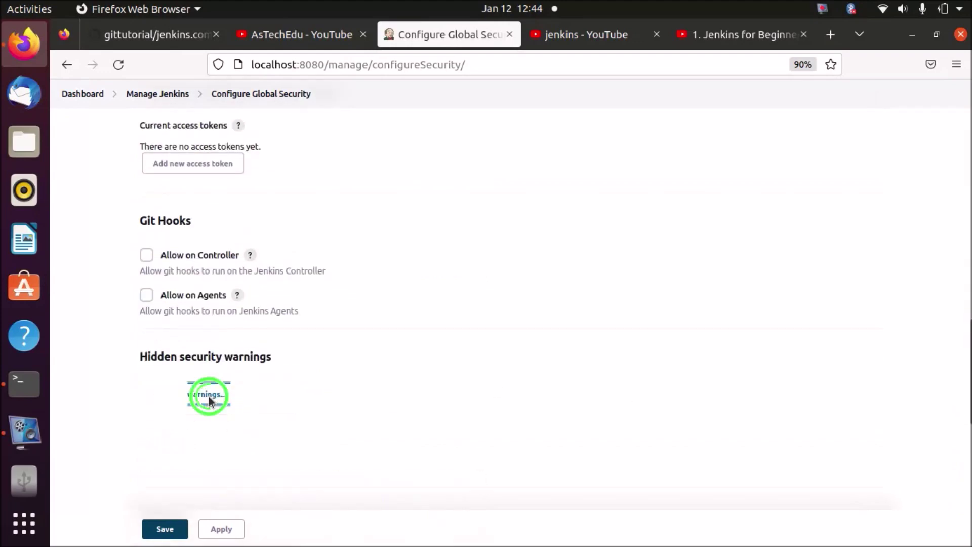
pyautogui.moveTo(965, 358); pyautogui.dragTo(965, 131)
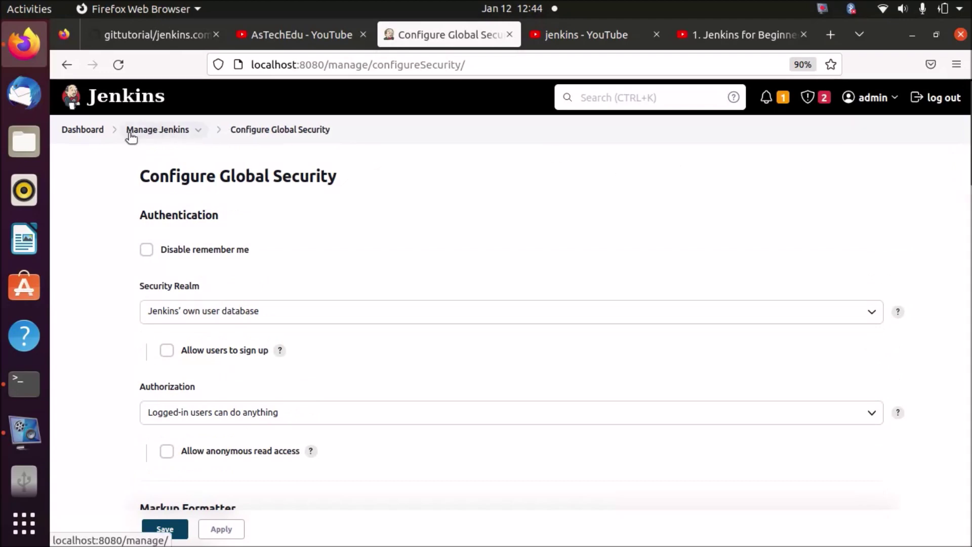
# Return to the Manage Jenkins overview and browse its administration options.
pyautogui.click(145, 133)
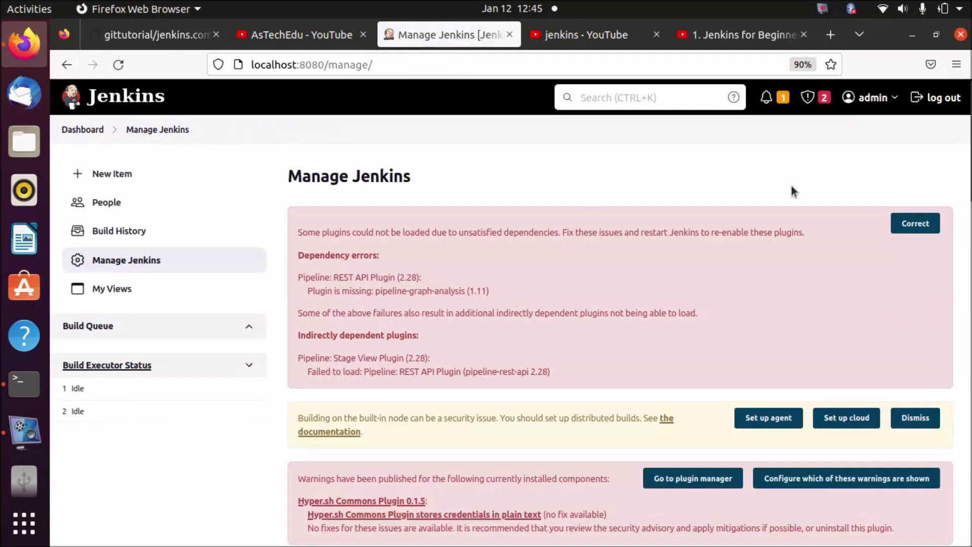
pyautogui.scroll(-10, 618, 193)
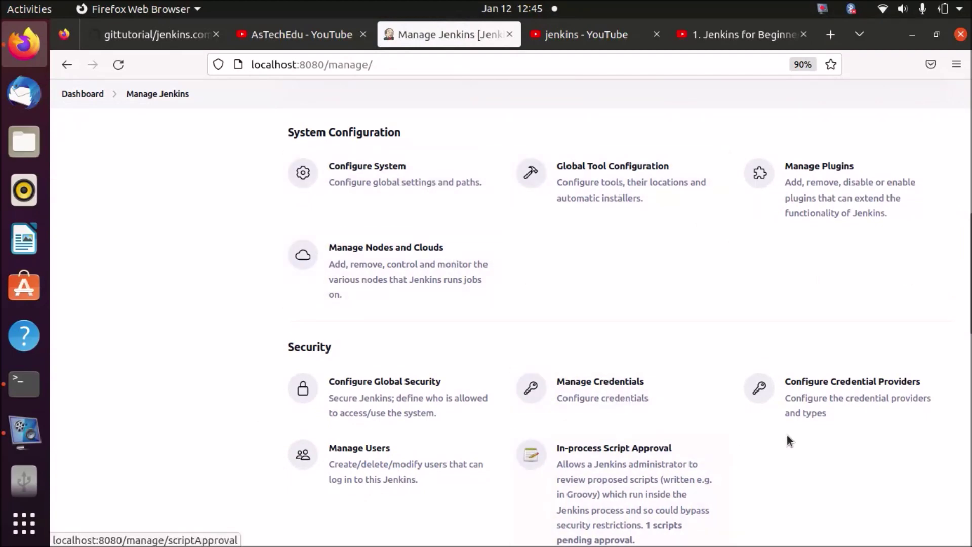
pyautogui.scroll(-3, 957, 272)
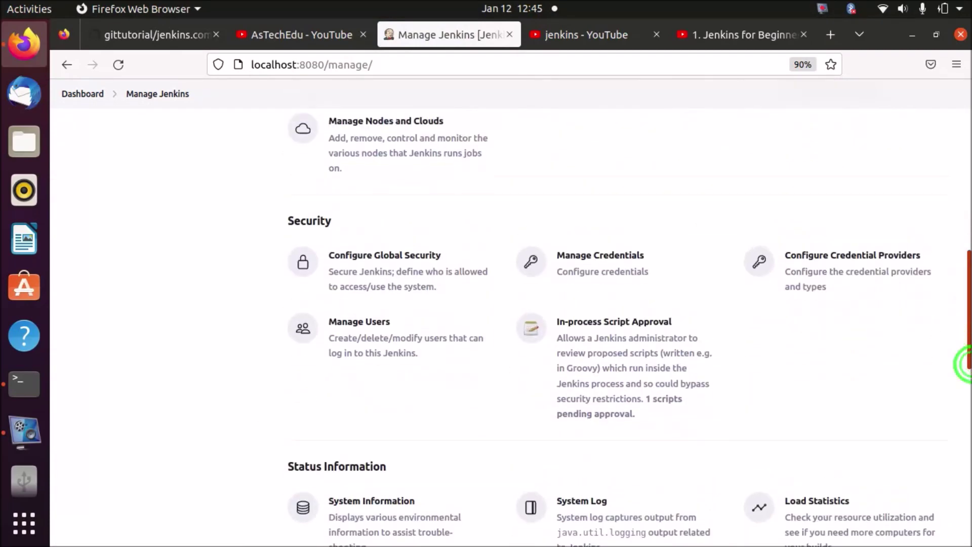
pyautogui.moveTo(969, 333); pyautogui.dragTo(964, 471)
pyautogui.scroll(3, 964, 471)
pyautogui.scroll(-3, 964, 486)
pyautogui.scroll(2, 964, 503)
pyautogui.scroll(8, 964, 504)
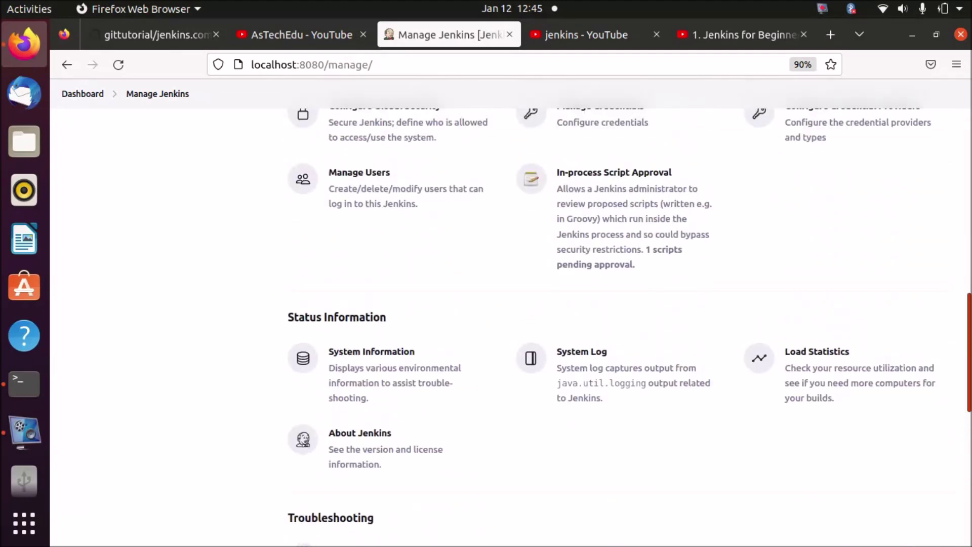
pyautogui.moveTo(965, 354); pyautogui.dragTo(964, 159)
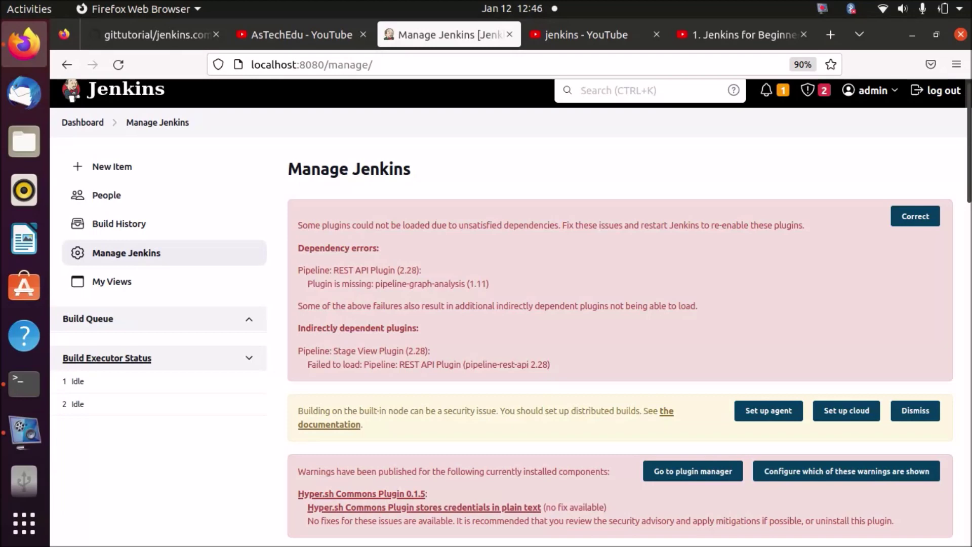
pyautogui.moveTo(967, 147); pyautogui.dragTo(965, 270)
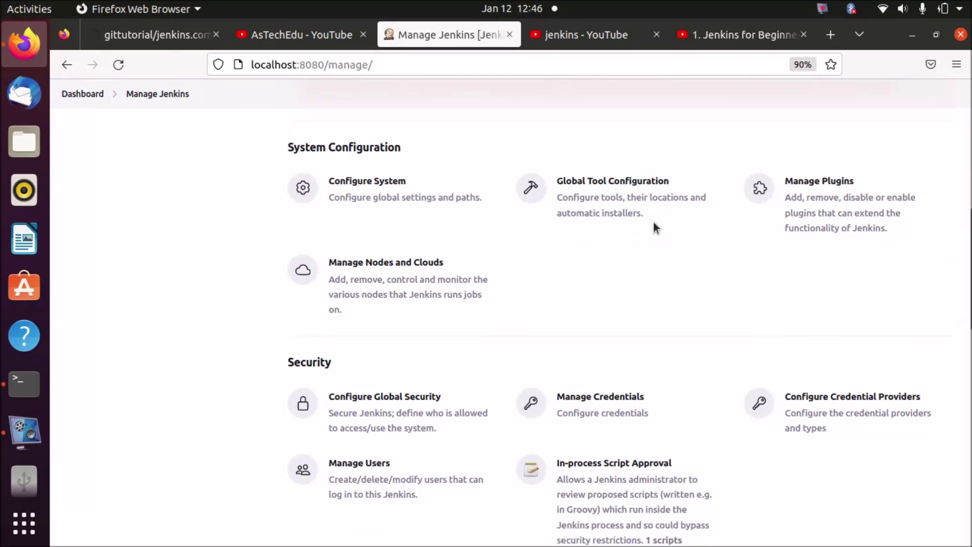
# Check Global Tool Configuration's default Git installation, then go back to Manage Jenkins.
pyautogui.click(635, 209)
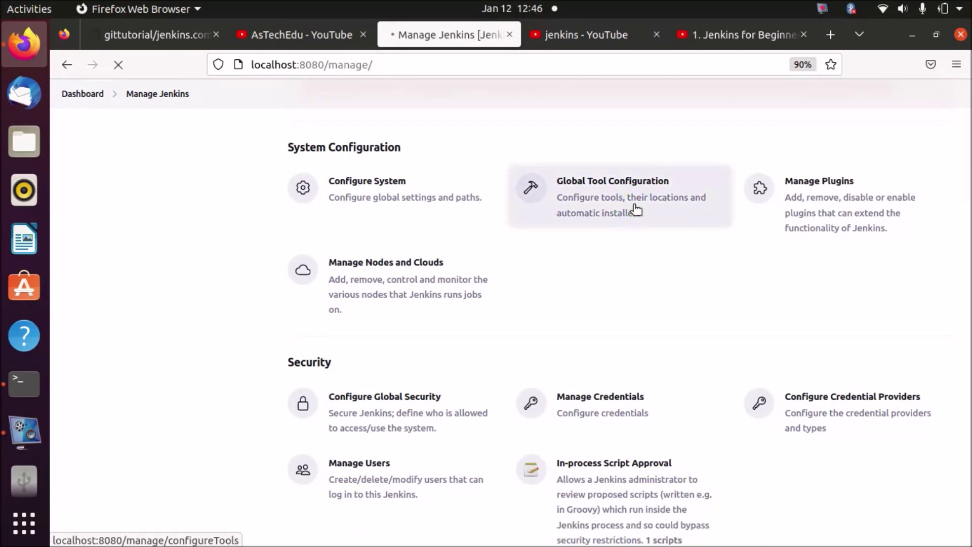
pyautogui.moveTo(965, 149); pyautogui.dragTo(965, 310)
pyautogui.click(157, 94)
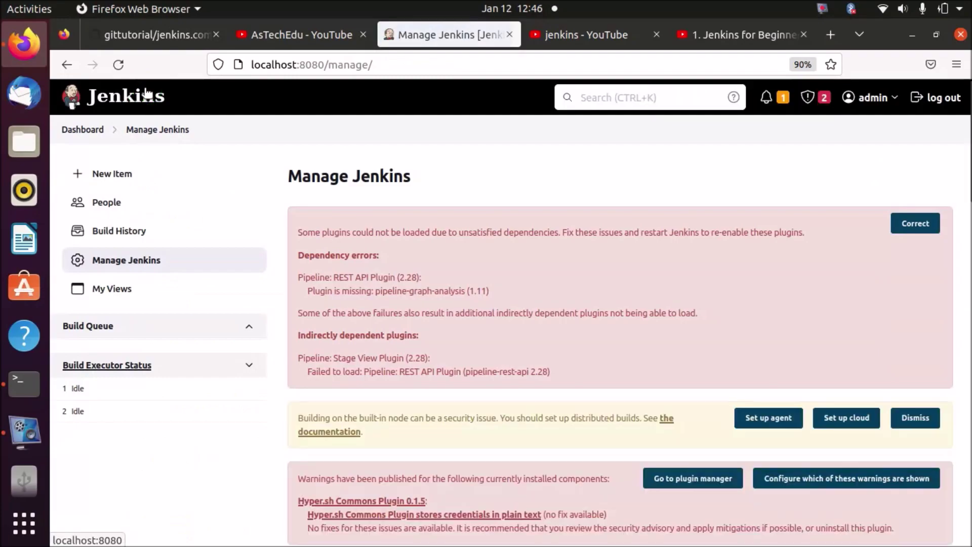